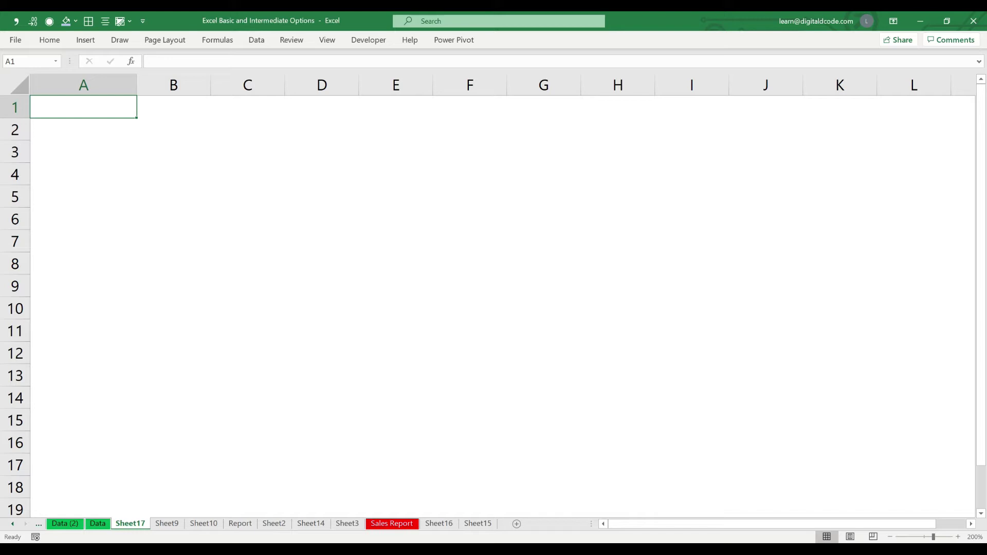
Step: Enter the label "Freeze Row" in cell G1
click(544, 107)
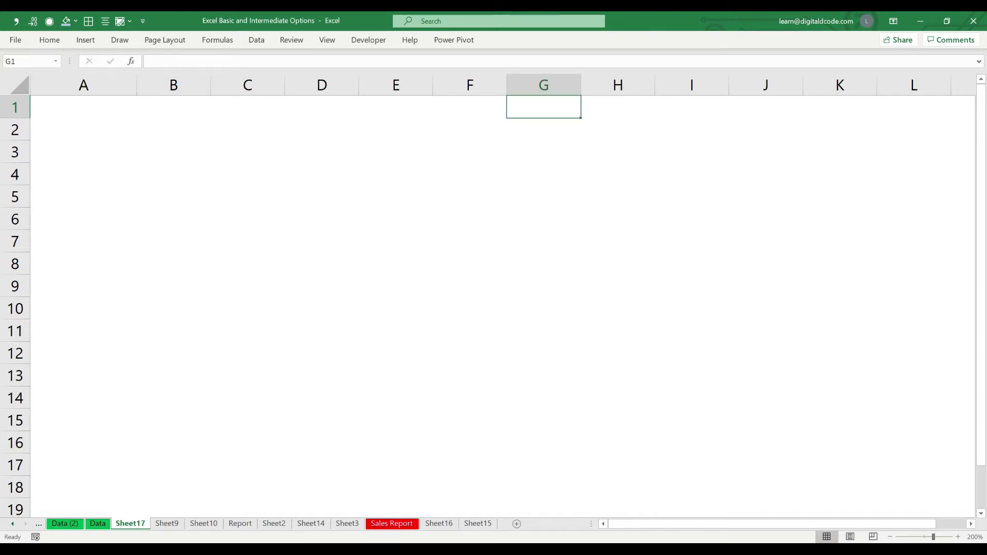
text(Freee)
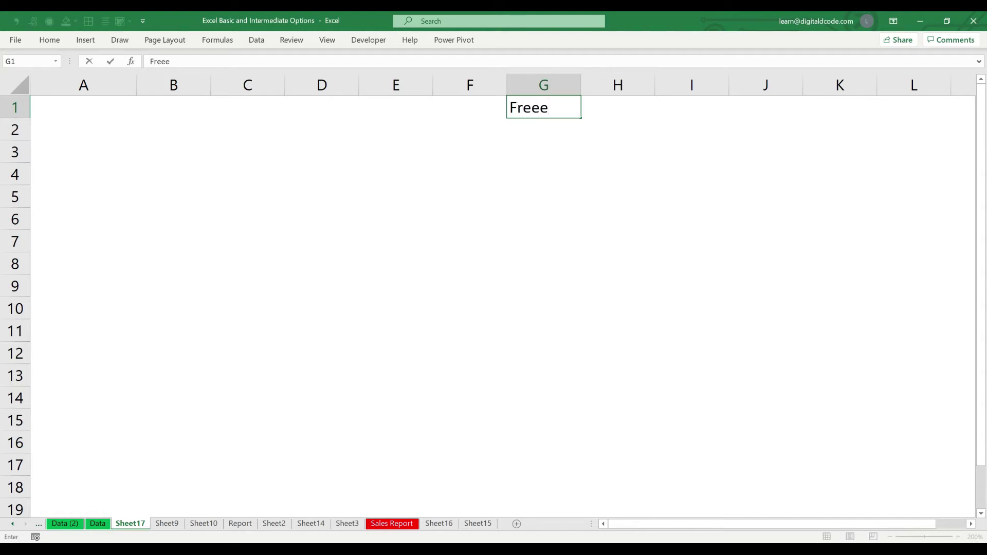
key(BackSpace)
text(ze Row)
key(Return)
key(Up)
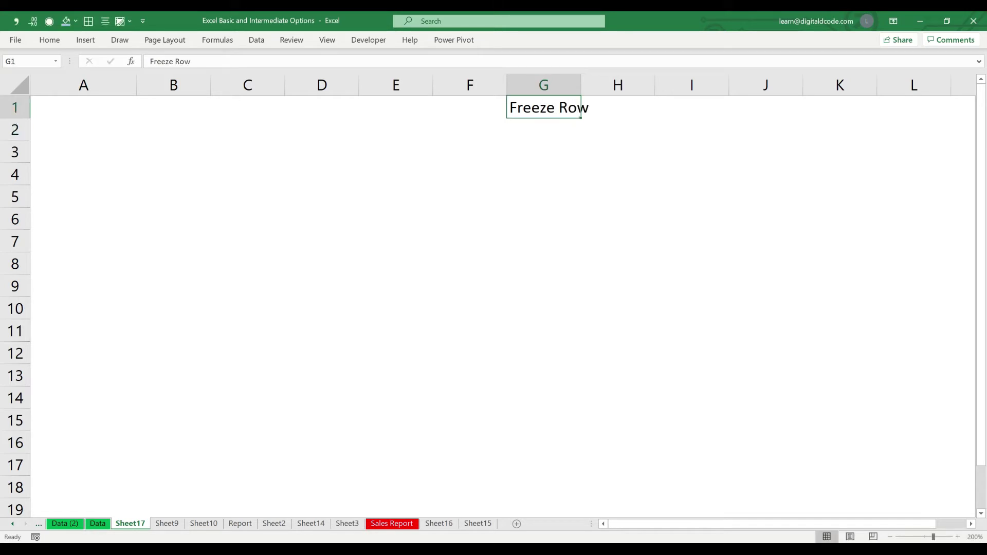
Step: Copy the "Freeze Row" label into G2 and change the label in G1 to "Freeze Cell"
key(ctrl+c)
key(Down)
key(Return)
key(Up)
key(F2)
key(BackSpace)
key(BackSpace)
key(BackSpace)
text(Cell)
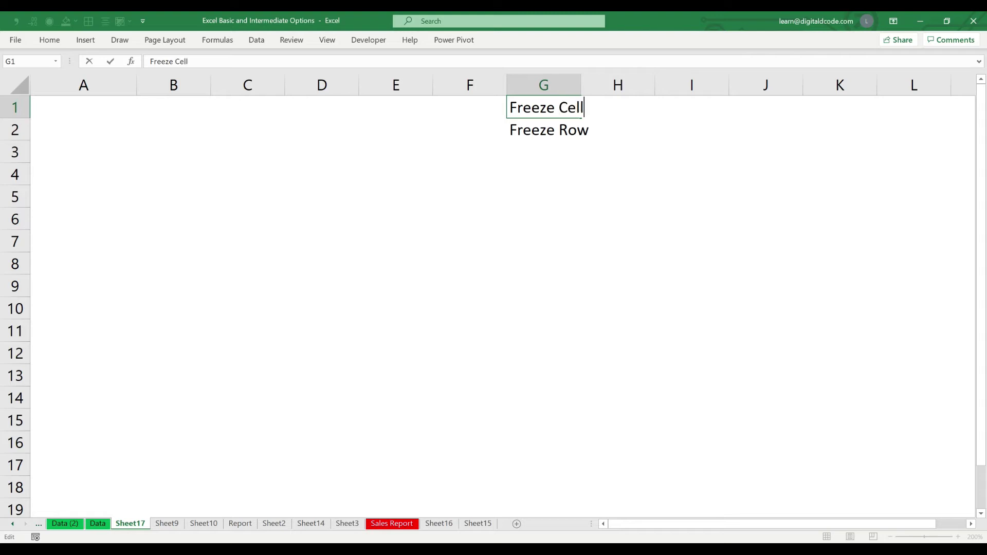
key(Return)
Step: Enter "Freeze Column" in G3 and autofit the width of column G to its labels
key(Return)
text(Freeze Column)
key(Return)
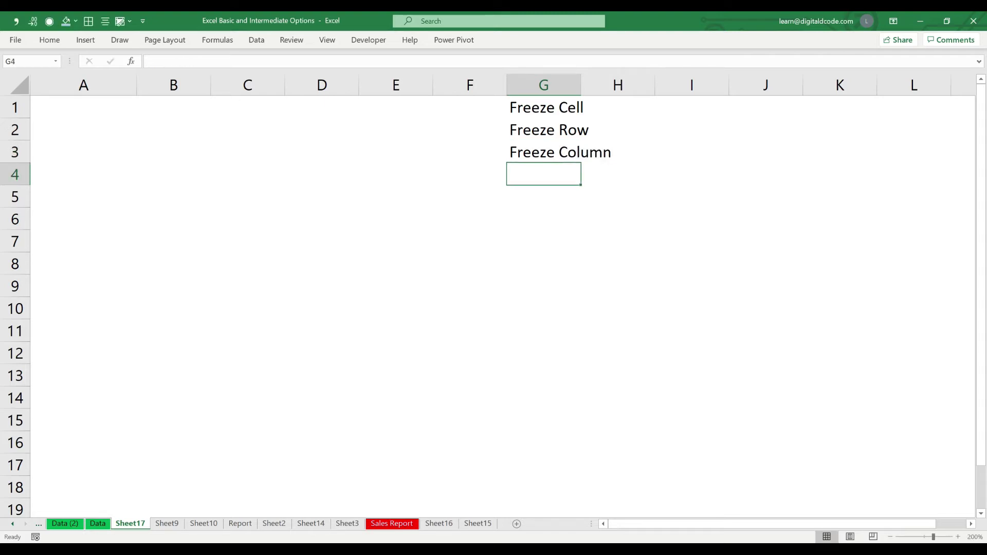
double_click(580, 85)
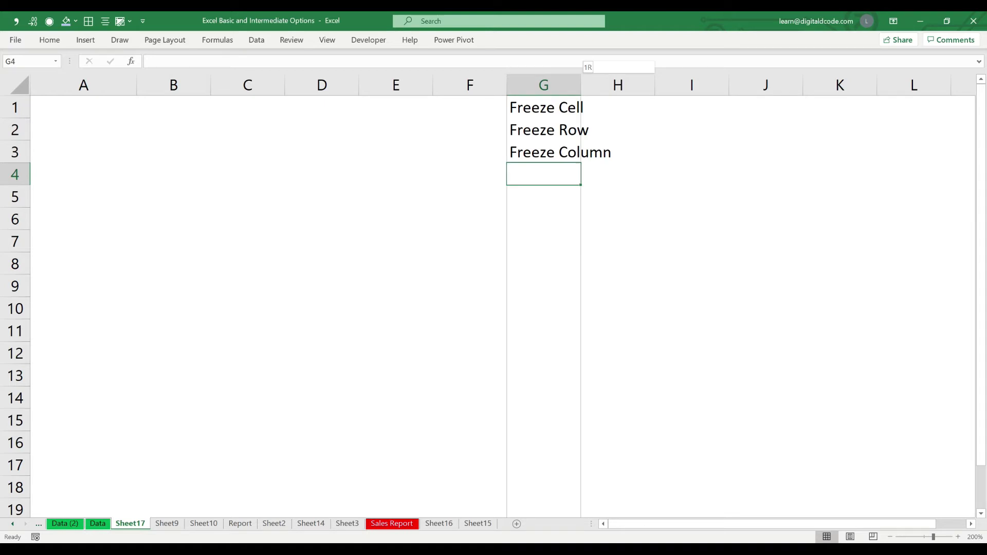
click(581, 84)
Step: Insert a blank cell at G1, shifting the three labels down
key(Right)
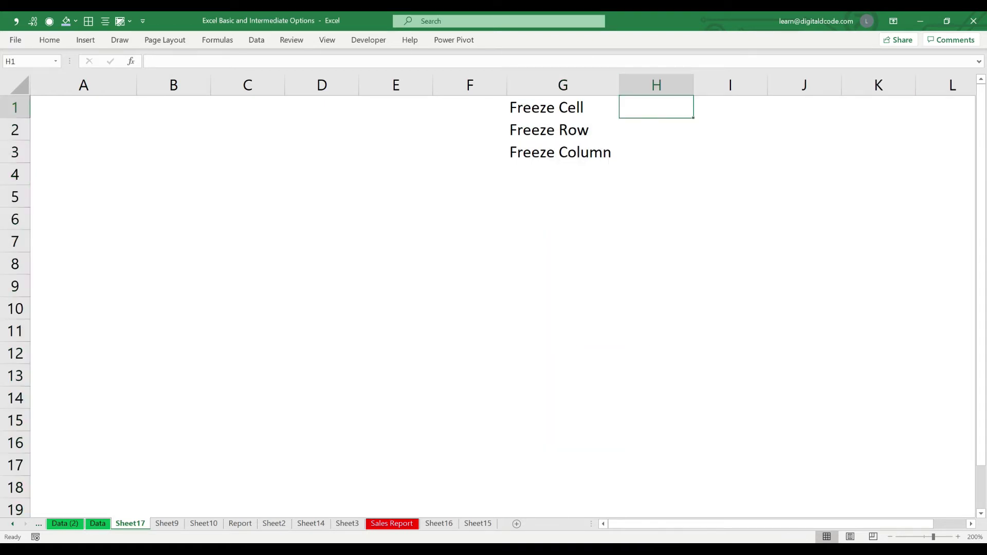
key(Left)
key(ctrl+plus)
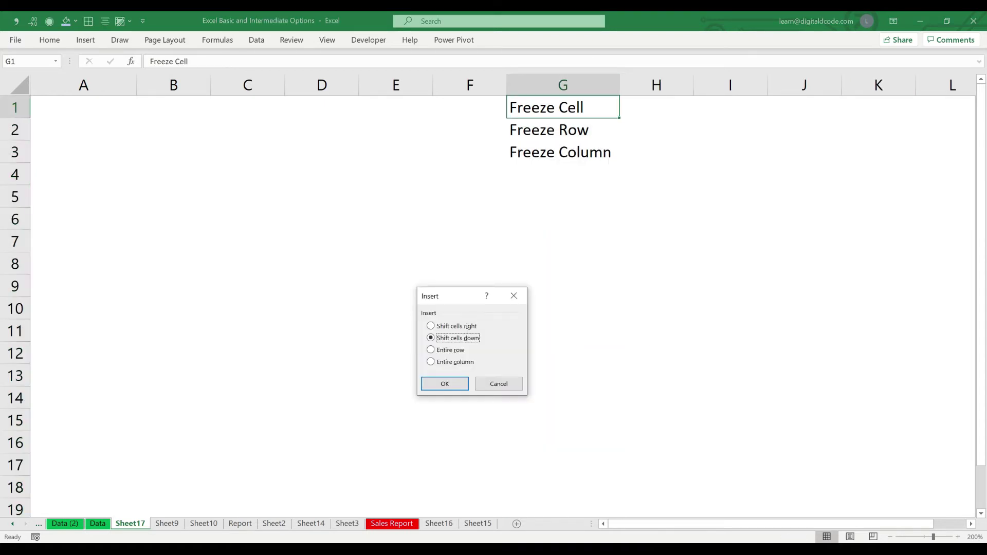
key(Return)
Step: Enter the relative reference text "H1" in cell H1
key(Right)
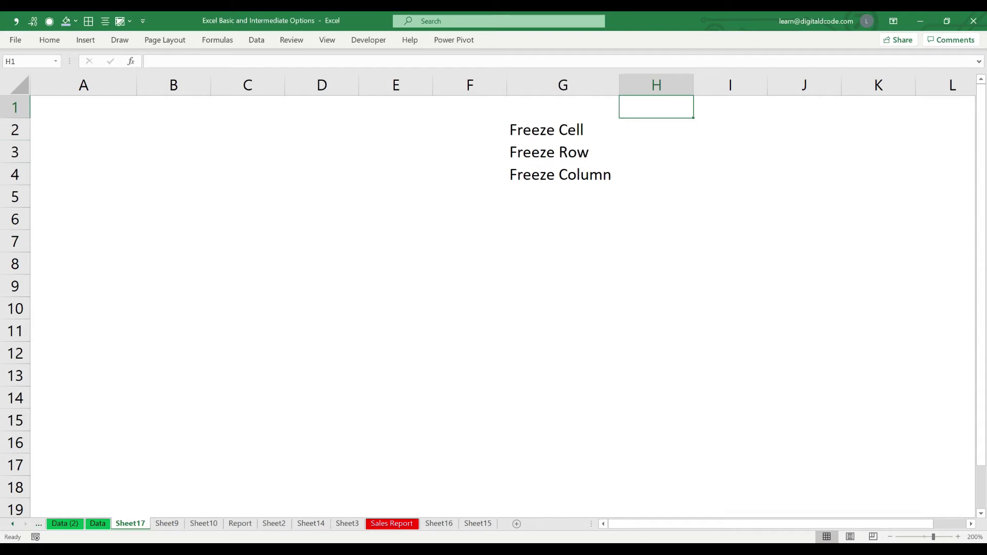
text(H1)
key(Return)
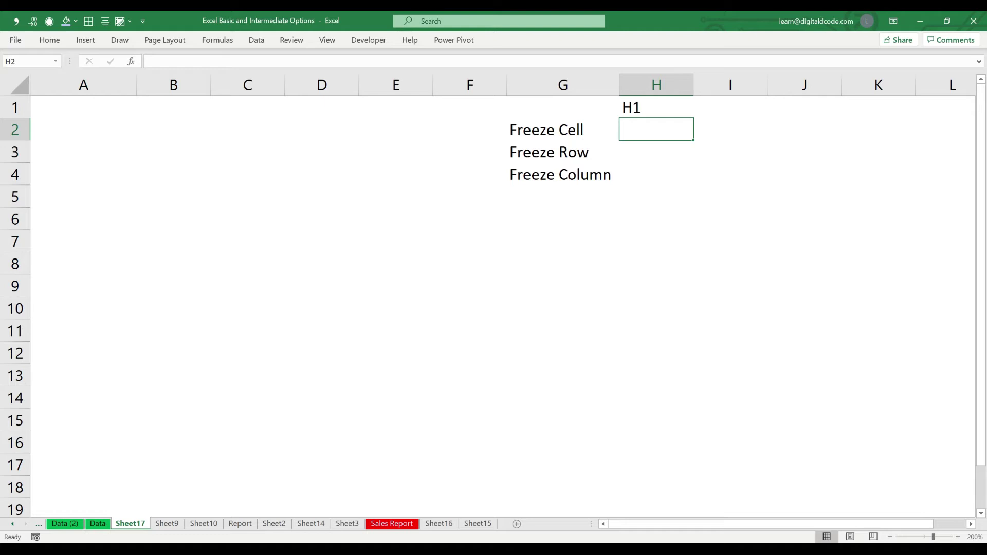
Step: Enter the absolute reference text "$H$1" in H2 beside "Freeze Cell"
text(H1)
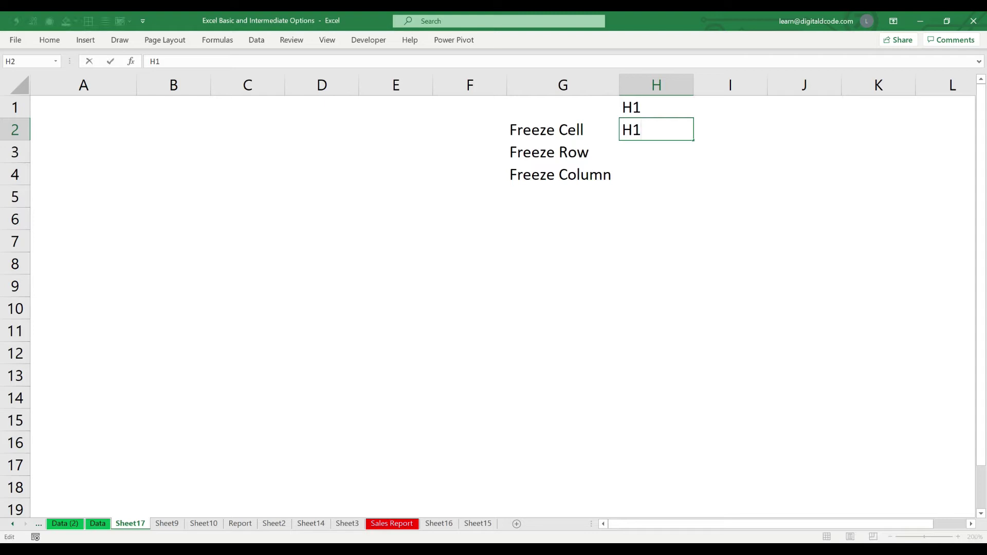
key(Left)
text($)
click(623, 130)
text($)
key(Return)
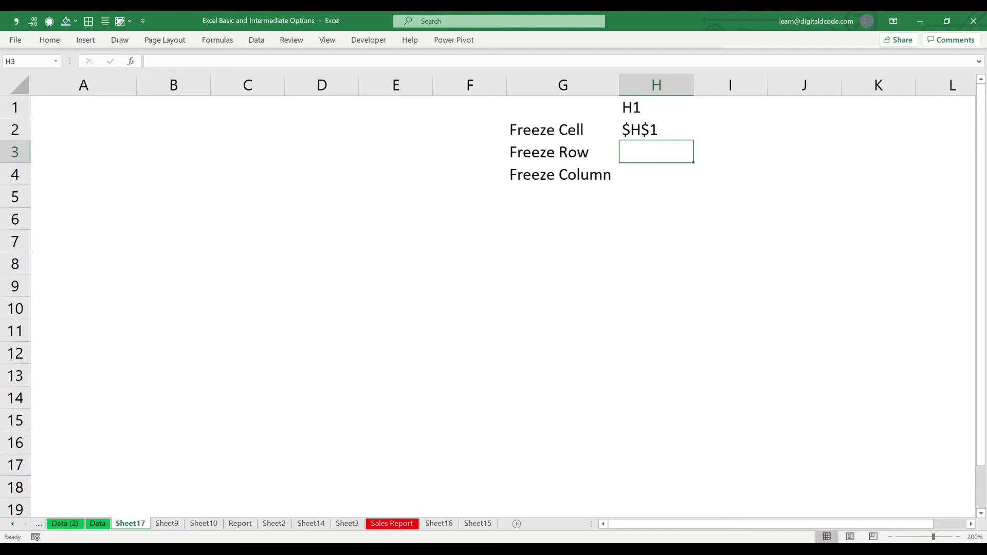
Step: Enter the row-locked reference text "H$1" in H3 beside "Freeze Row"
text(H1)
key(Return)
key(Up)
key(F2)
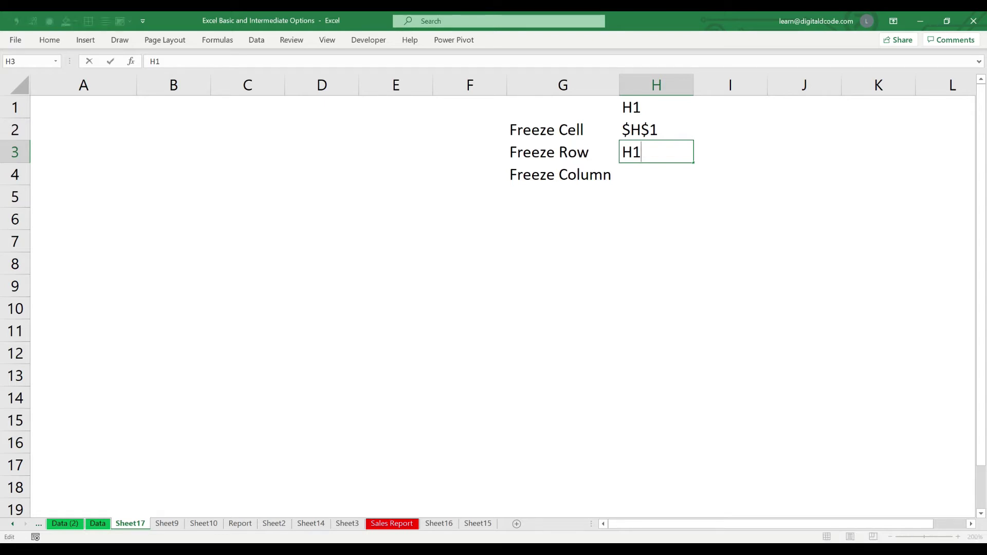
key(Left)
text($)
key(Return)
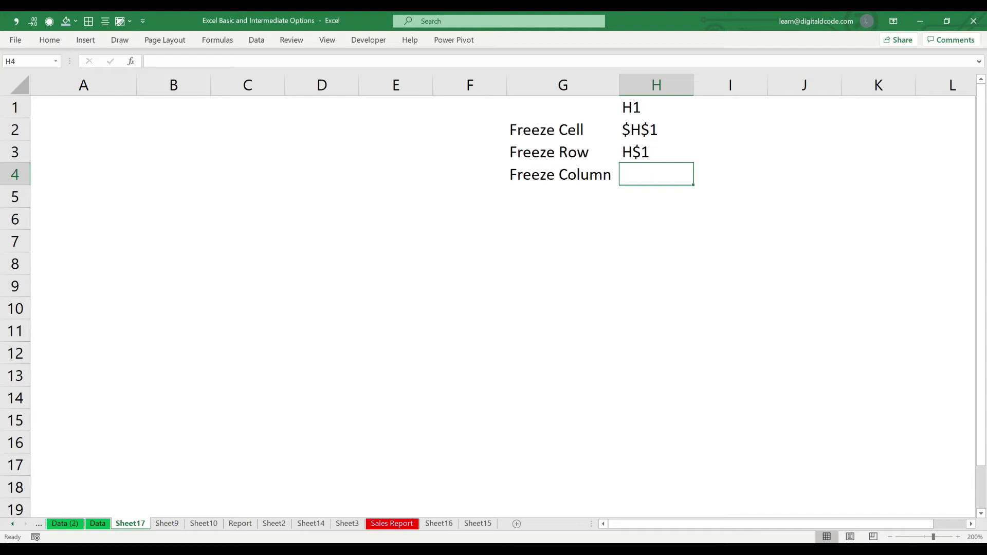
Step: Enter the column-locked reference text "$H1" in H4 beside "Freeze Column"
text(H1)
key(Return)
key(Up)
key(F2)
key(Home)
text($)
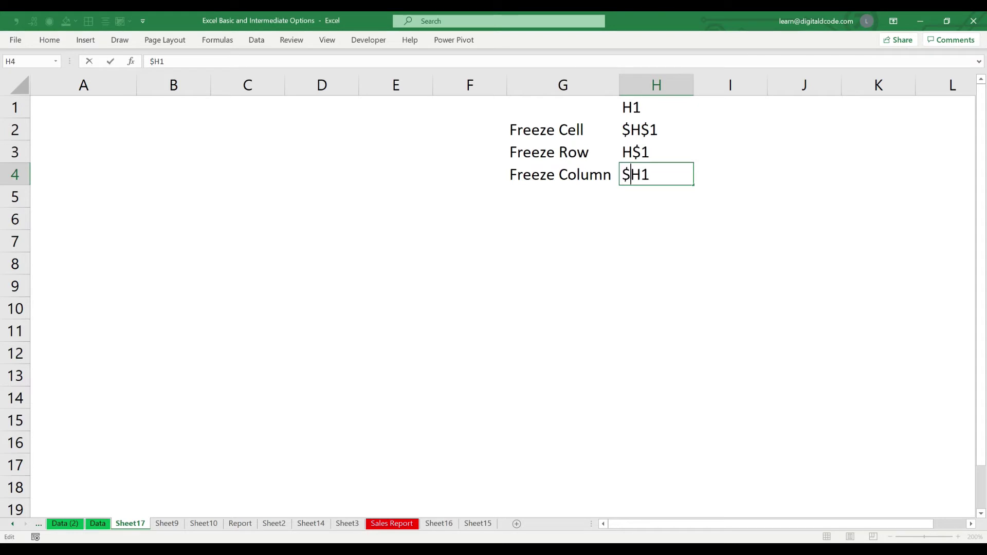
key(Return)
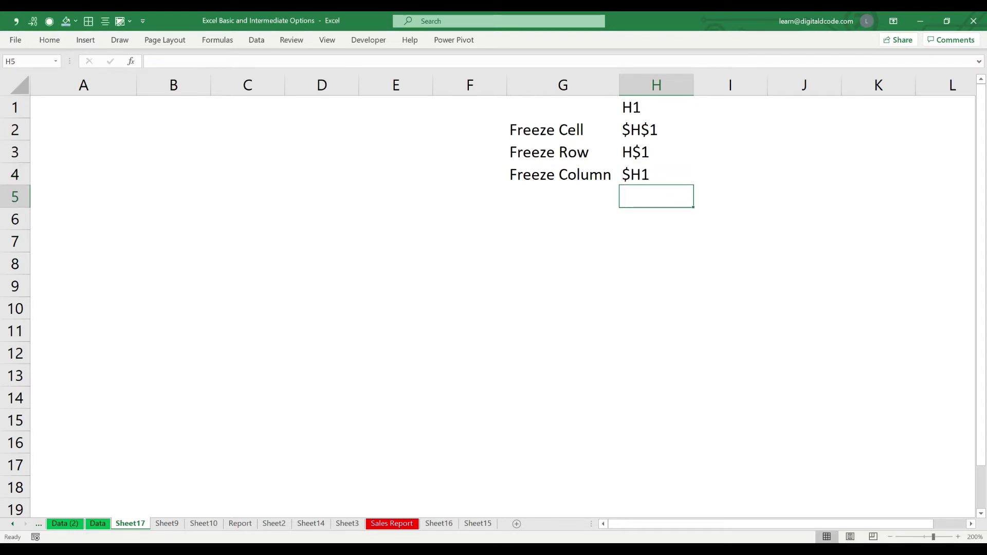
key(Up)
key(shift+Up)
key(shift+Up)
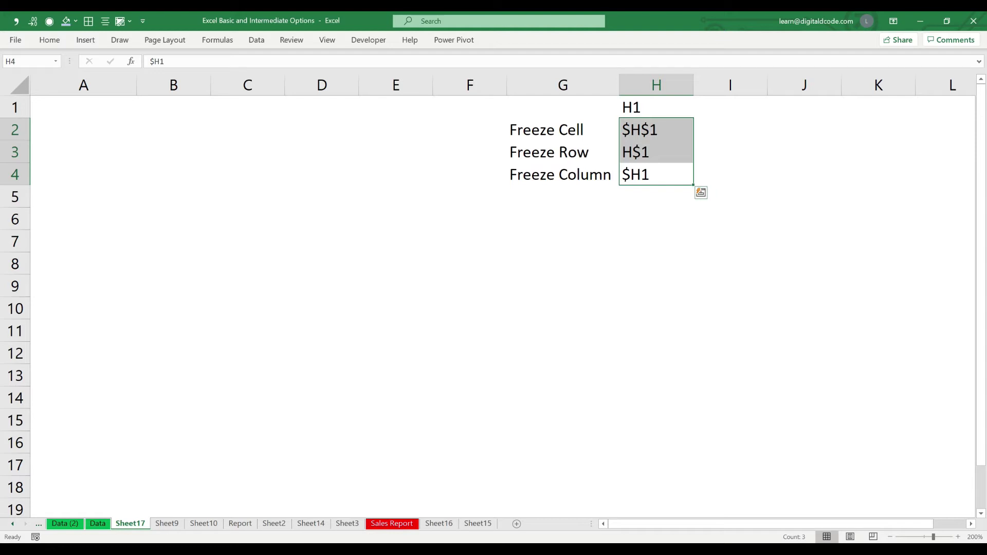
key(Right)
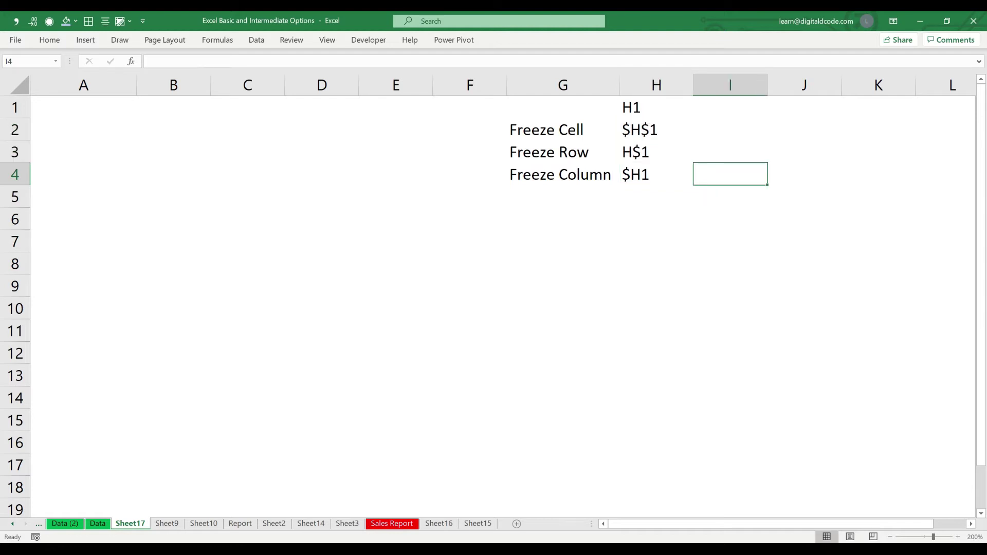
key(Up)
key(Up)
key(Up)
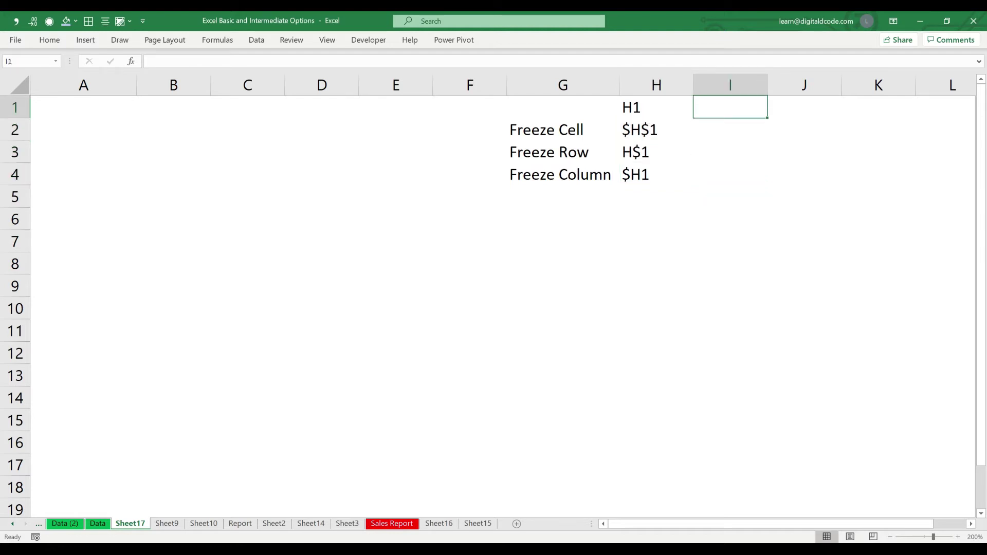
Step: Select the range I2:I13 and enter 1000000 in its first cell, I2
key(Down)
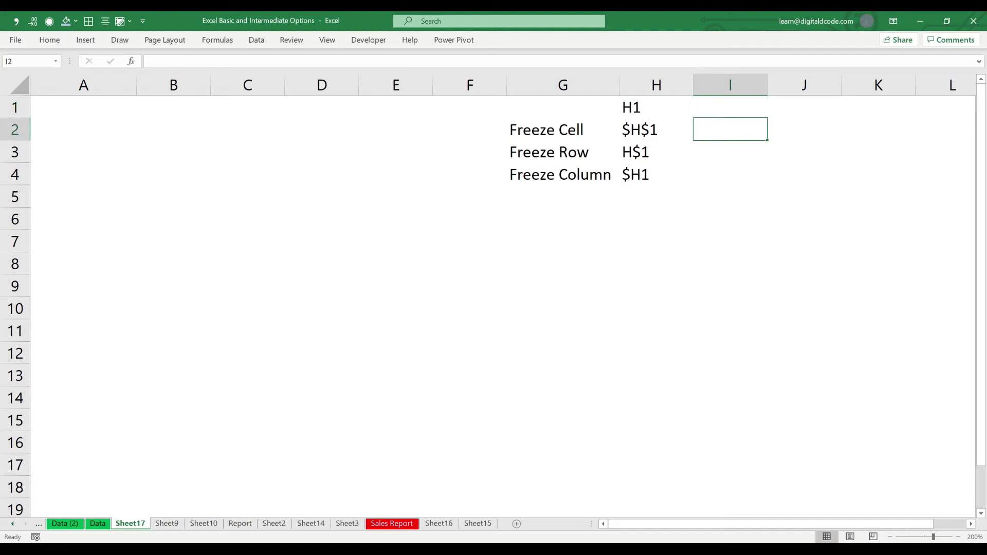
key(shift+Down)
key(shift+Down)
key(shift+Down)
key(shift+Down)
key(shift+Down)
key(shift+Down)
key(shift+Down)
key(shift+Down)
key(shift+Down)
key(shift+Down)
key(shift+Down)
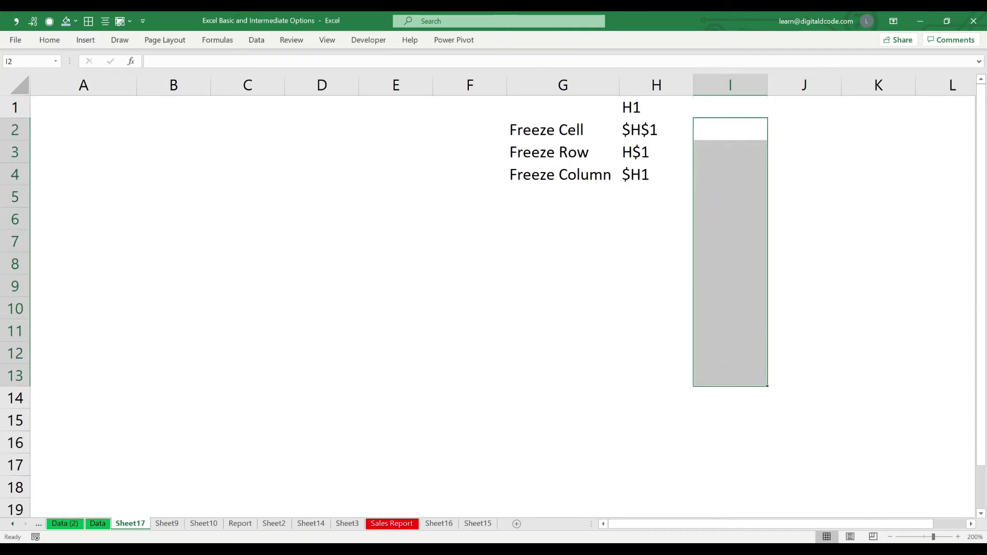
text(1000000)
key(Return)
Step: Enter a formula in I3 that adds 54875 to the value in I2
text(+)
key(Up)
text(+5487)
key(Return)
key(Up)
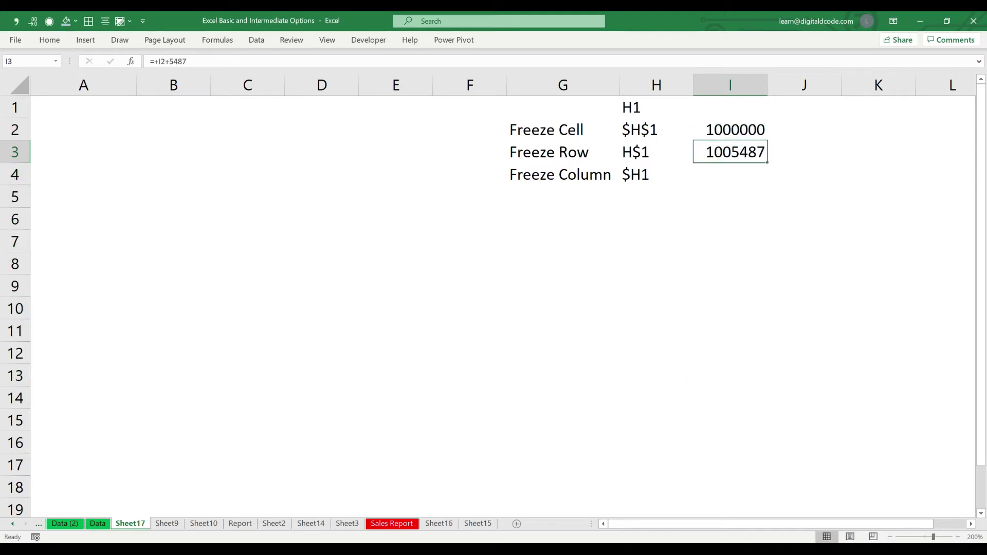
key(F2)
text(5)
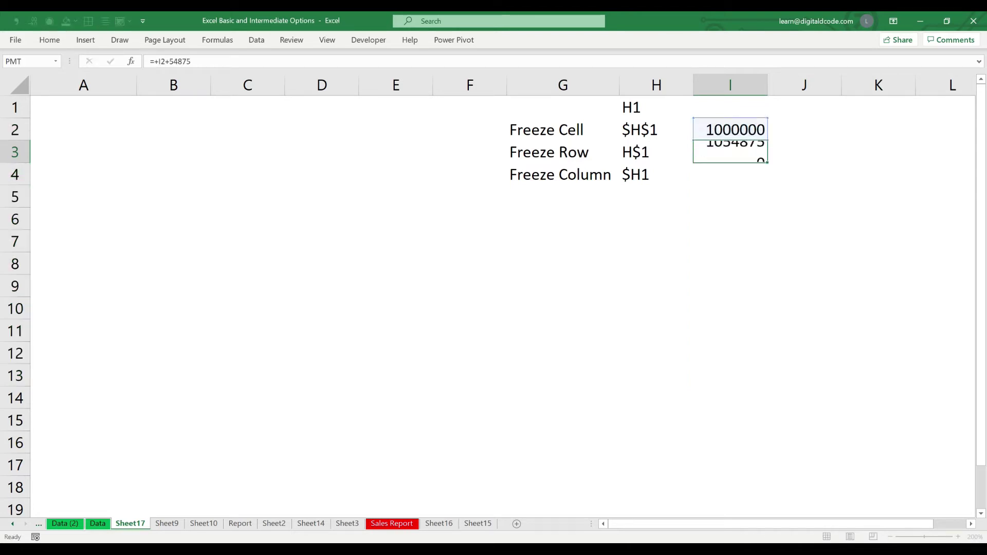
key(Return)
Step: Copy the formula in I3 down through cell I12
key(Up)
key(ctrl+c)
key(shift+Down)
key(shift+Down)
key(shift+Down)
key(shift+Down)
key(shift+Down)
key(shift+Down)
key(shift+Down)
key(shift+Down)
key(shift+Down)
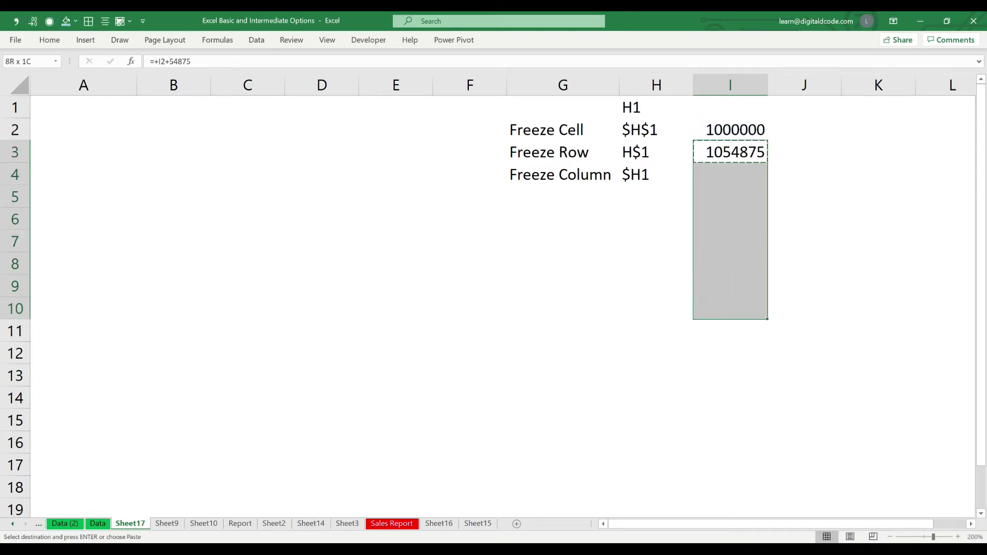
key(ctrl+v)
key(Escape)
Step: Add the header "USD" in I1 and the header "INR" in J1
key(Up)
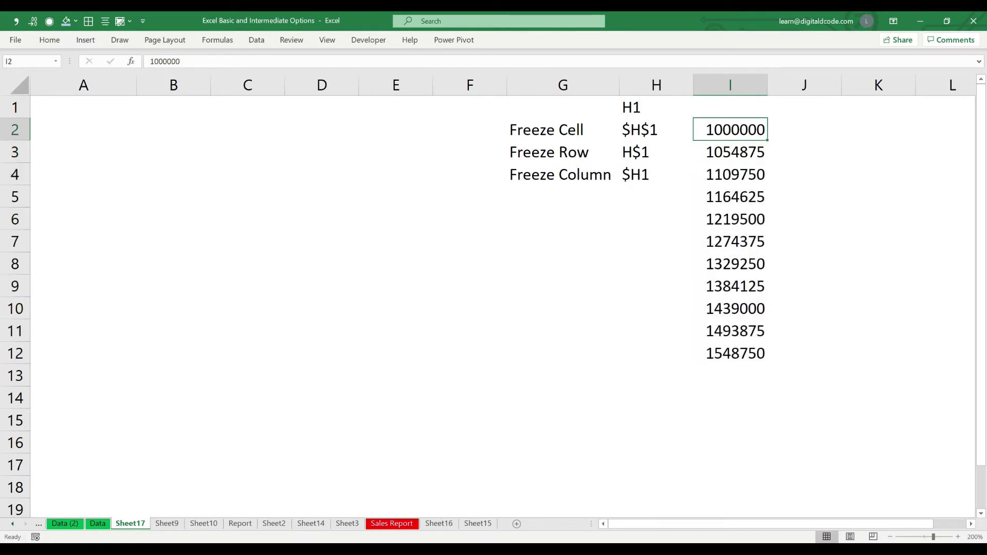
key(Up)
key(Right)
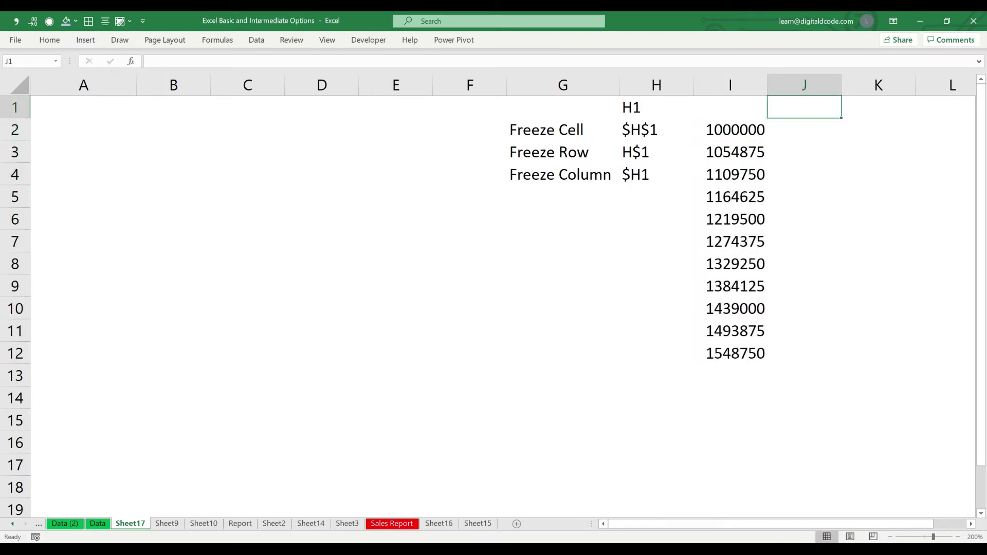
key(Left)
text(USD)
key(Return)
key(Up)
key(Right)
text(INR)
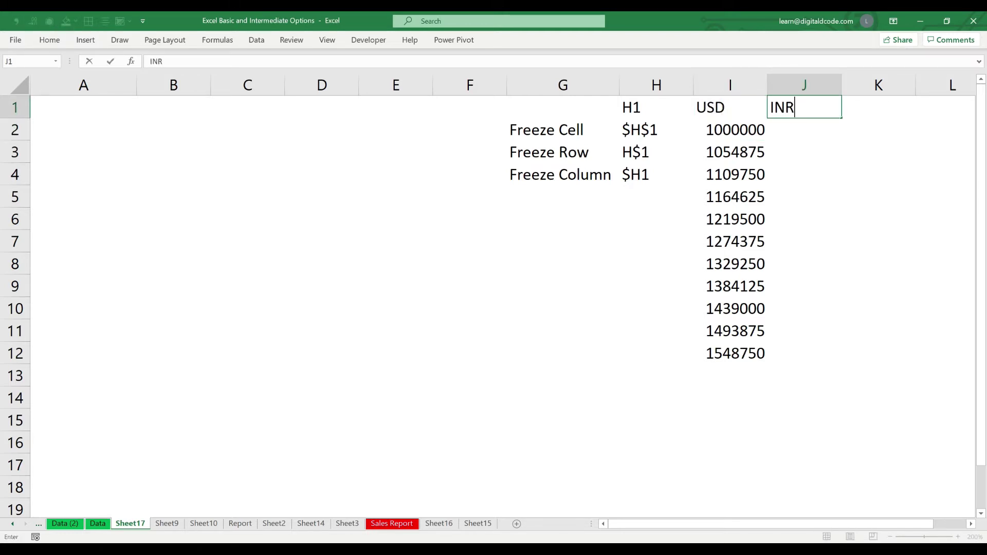
key(Return)
Step: Enter the exchange rate 73 in cell K1
key(Up)
key(Right)
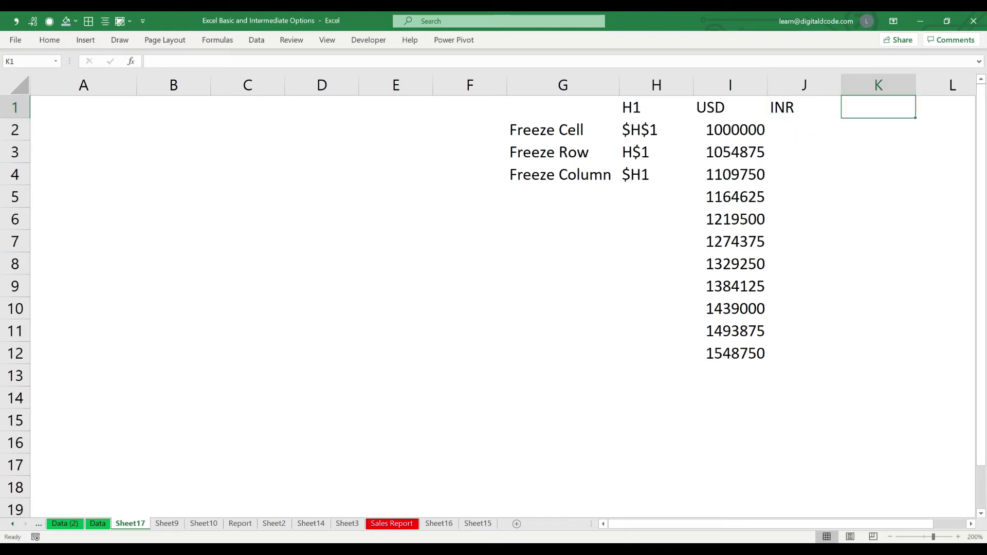
text(73)
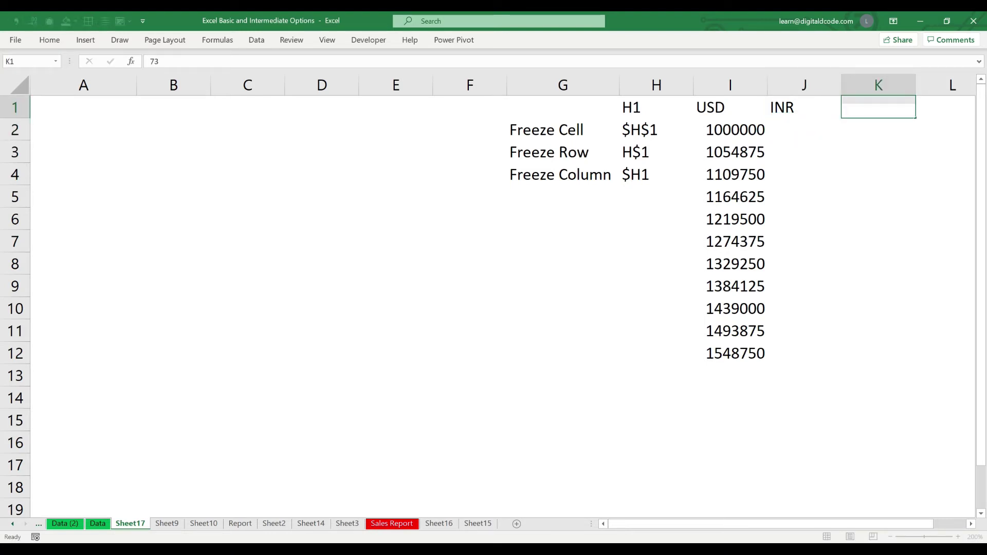
key(Return)
key(Up)
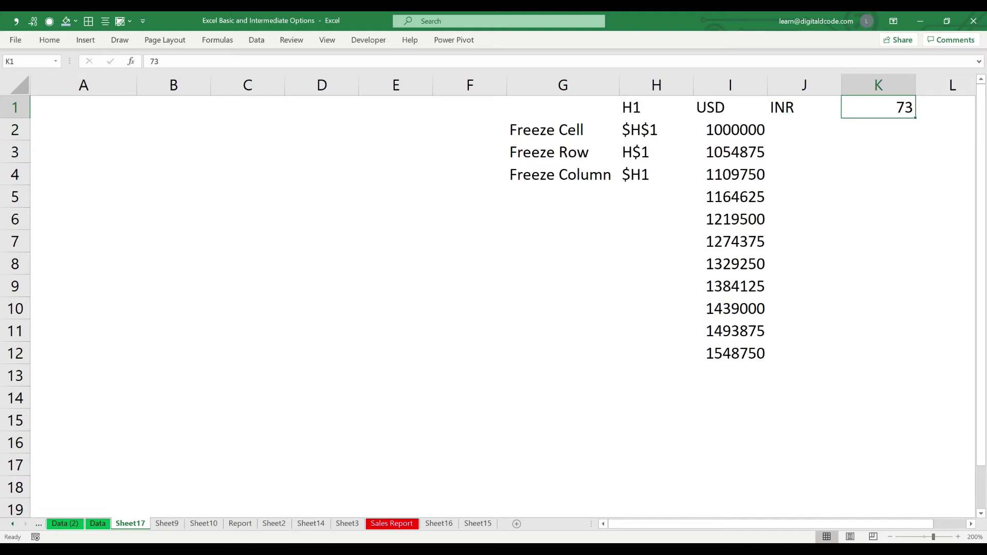
Step: Begin the INR conversion formula in J2 with a reference to the USD amount in I2
key(Down)
key(Left)
key(Up)
key(Down)
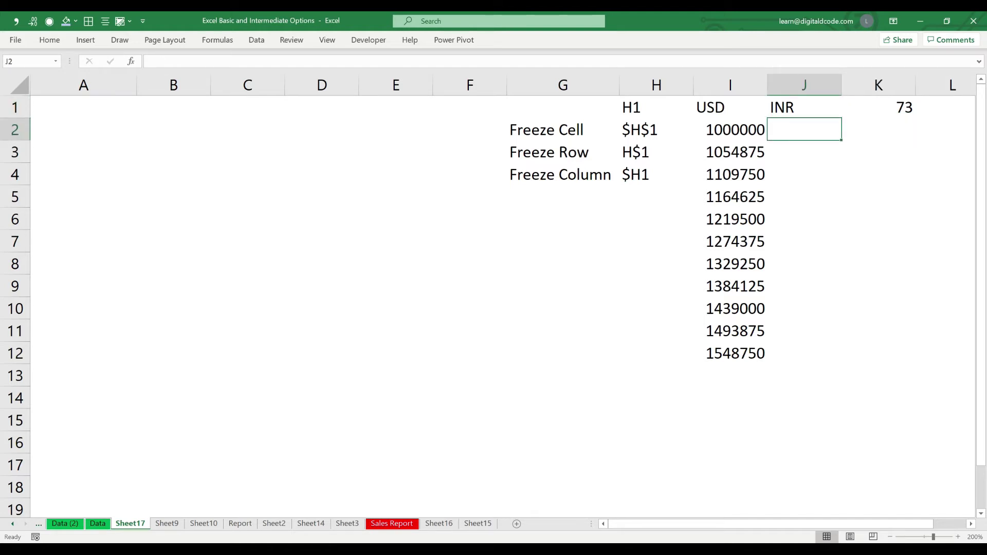
text(=)
key(Left)
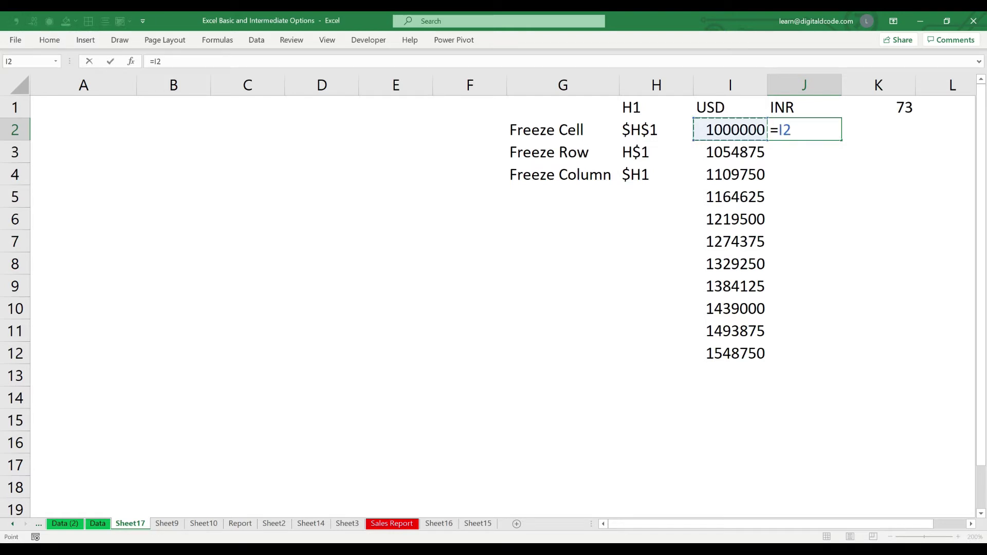
text(/)
click(879, 108)
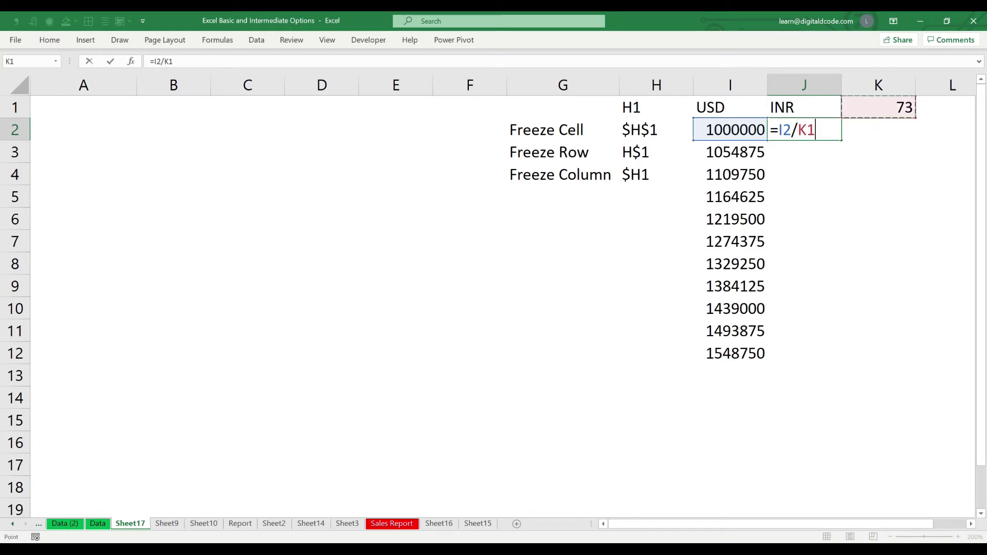
key(BackSpace)
key(BackSpace)
key(BackSpace)
Step: Complete the INR formula in J2 as =I2*K1, multiplying the USD amount by the exchange rate
text(*)
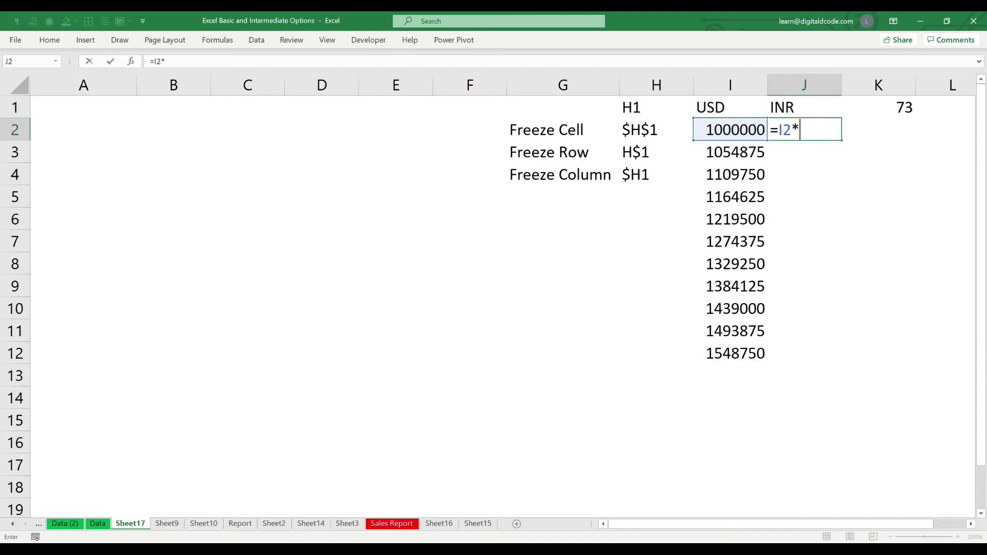
click(878, 108)
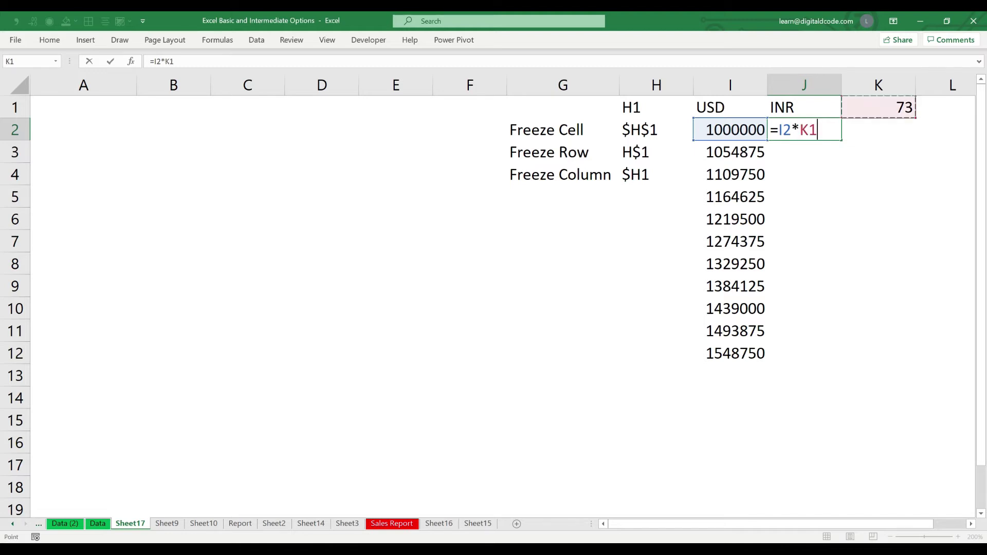
key(Return)
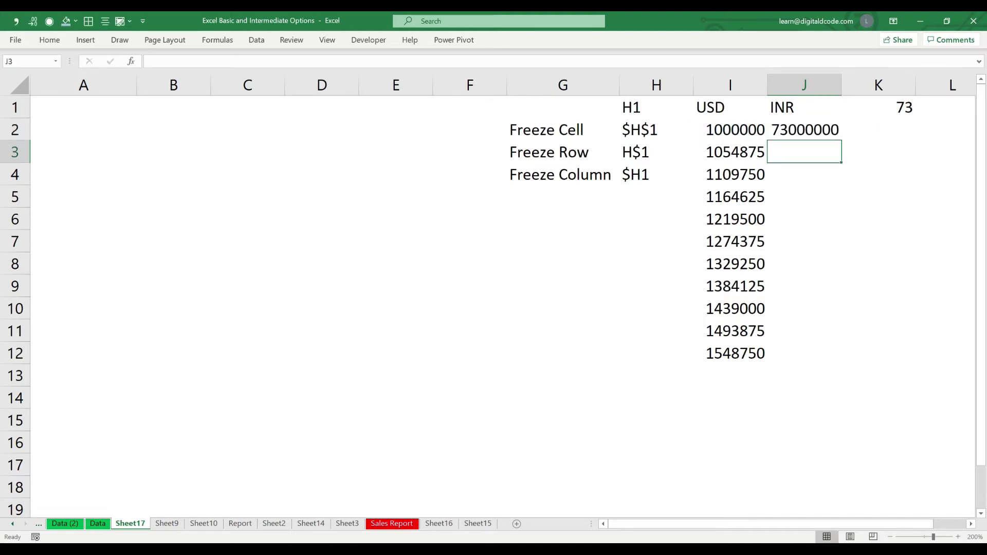
Step: Copy the relative formula in J2 down the INR column through J12
key(Up)
key(ctrl+c)
key(Left)
key(ctrl+Down)
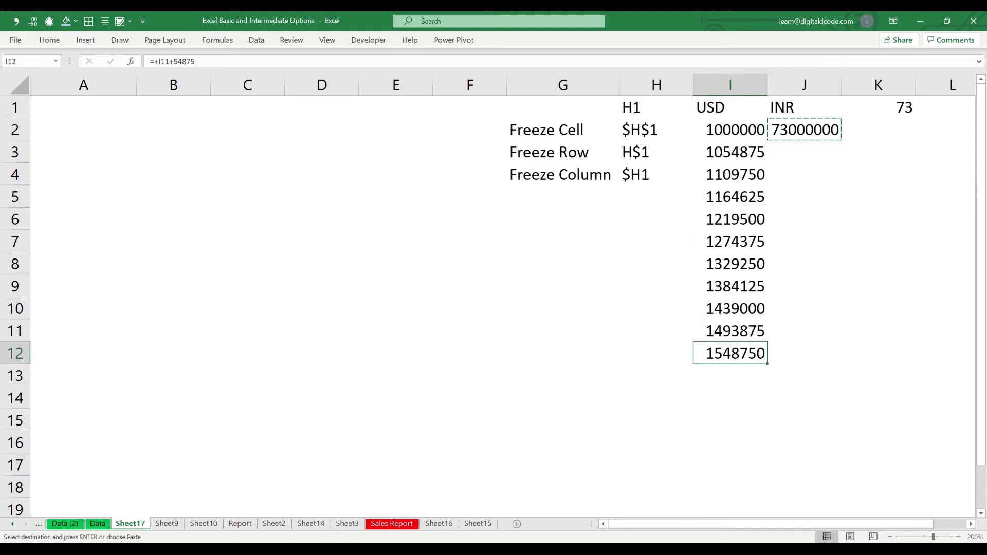
key(Right)
key(ctrl+shift+Up)
key(Return)
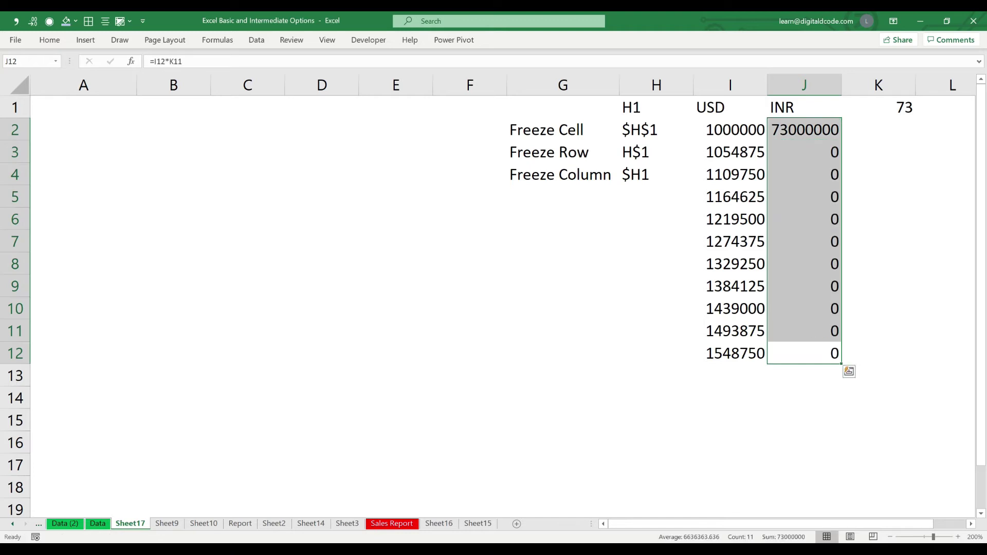
key(Down)
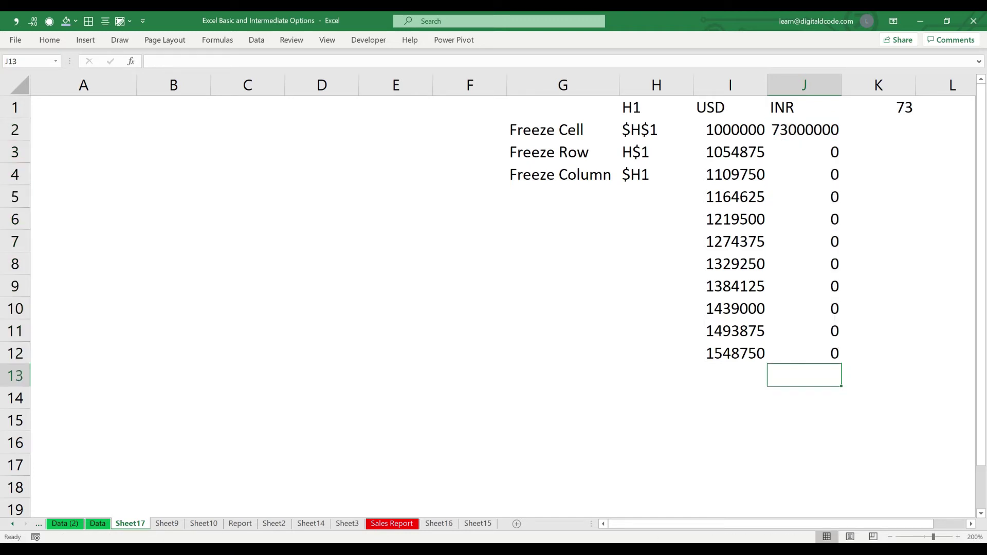
key(ctrl+Up)
key(ctrl+Up)
key(Down)
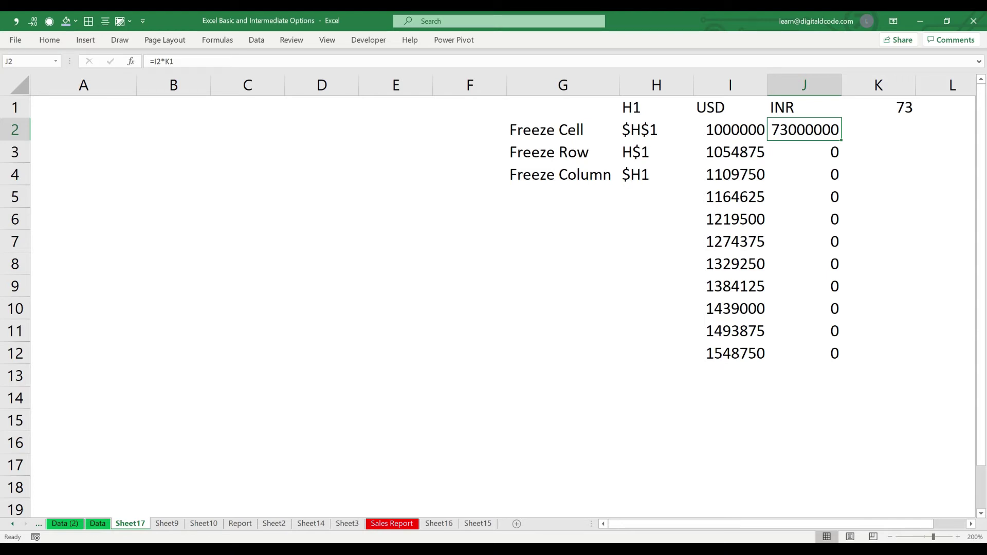
Step: Fill the range A2:D6 with the value 1244
drag(84, 130, 322, 219)
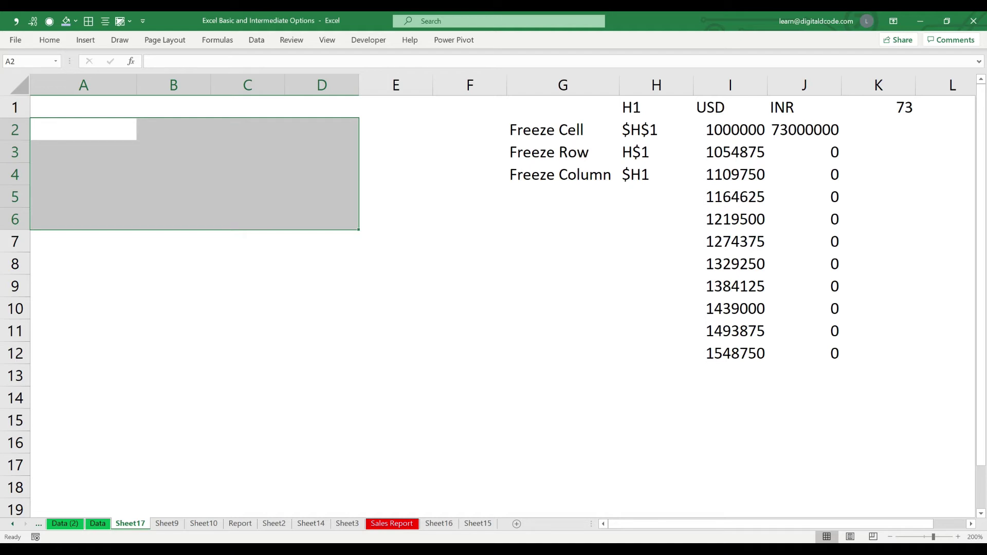
text(1244)
key(ctrl+Return)
Step: Enter 56454, 544, 668 and 87 in cells D3 through D6
key(Right)
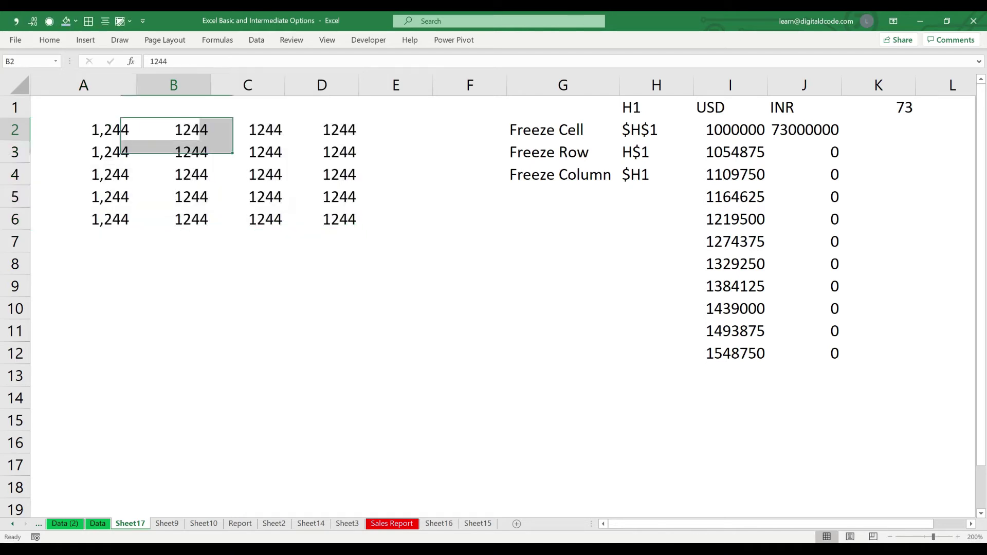
key(Right)
key(Right)
key(Right)
key(Down)
key(Left)
key(Left)
key(Right)
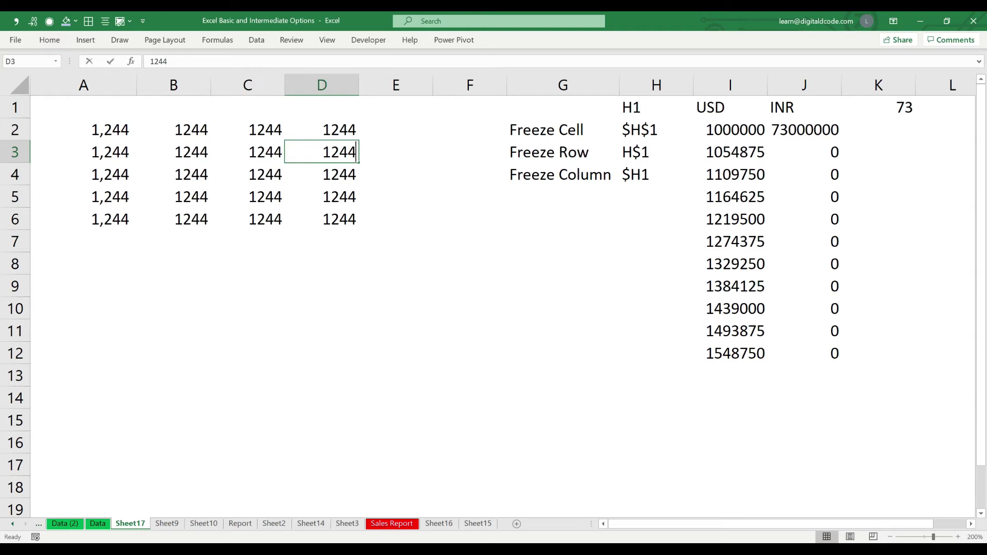
text(56454)
key(Return)
text(544)
key(Return)
text(668)
key(Return)
text(87)
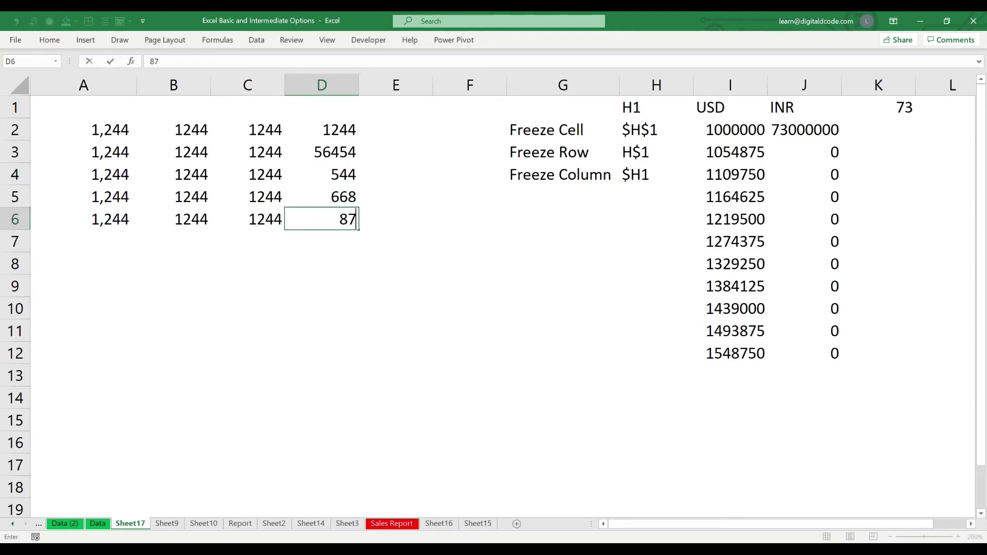
key(Up)
Step: Sum A2:D2 in cell E2 with =SUM(A2:D2) and check the range it references
key(Up)
key(Up)
key(Up)
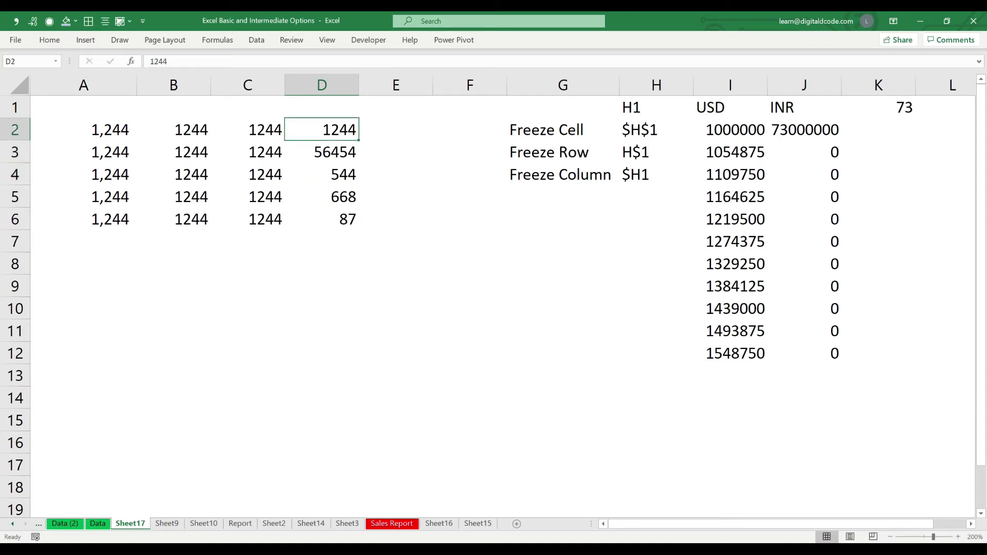
key(Right)
key(alt+equal)
key(ctrl+Return)
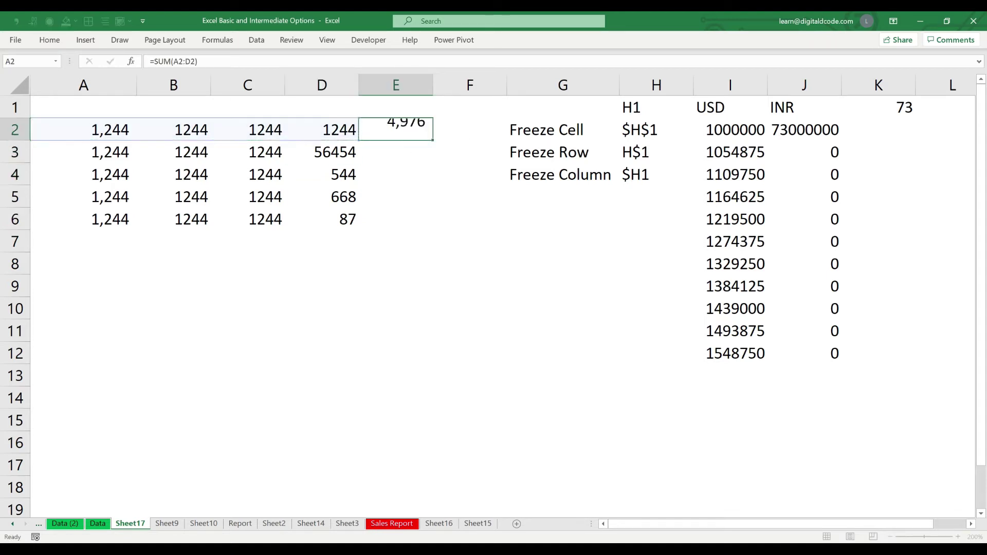
key(F2)
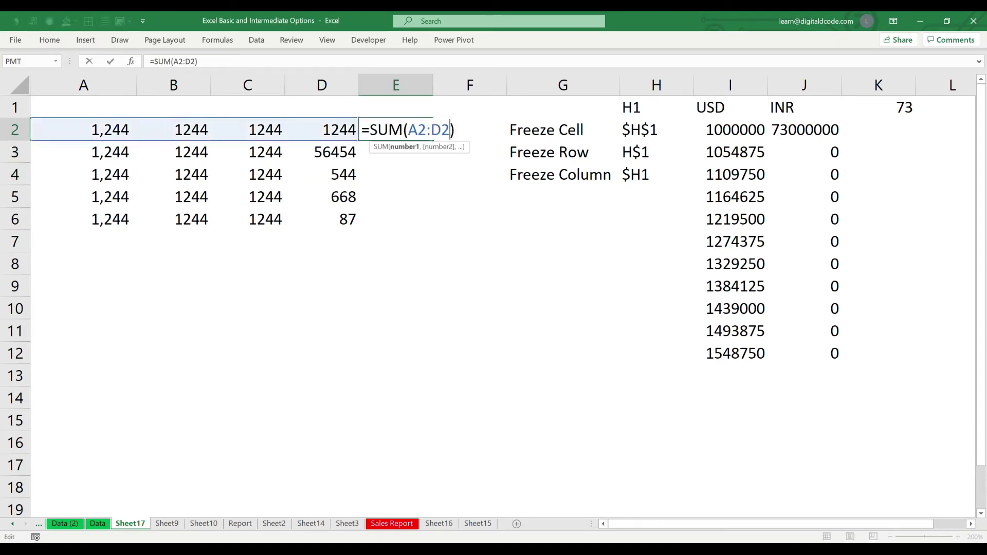
key(ctrl+Return)
Step: Copy the row total formula from E2 down through E6, checking the references in E3
key(ctrl+c)
key(Down)
key(Return)
key(F2)
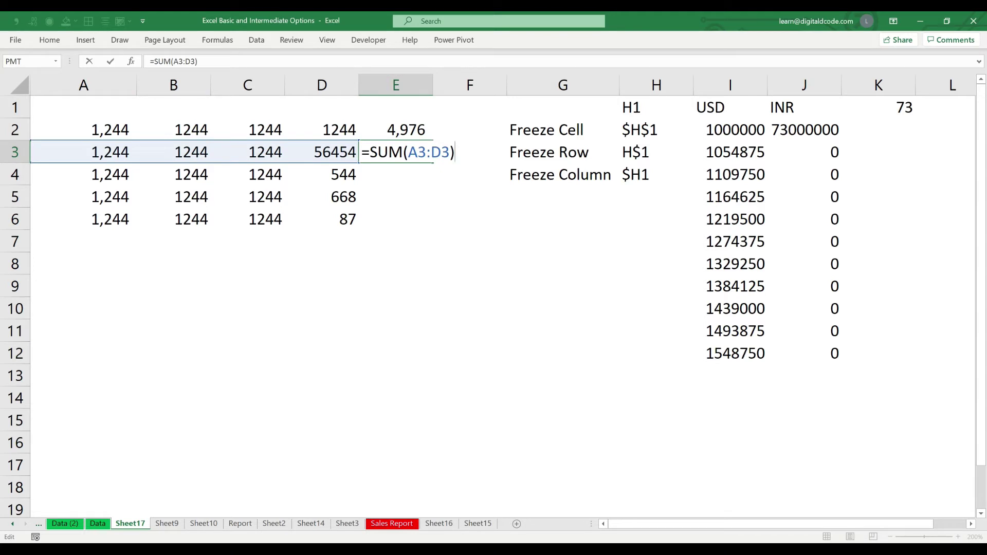
key(ctrl+Return)
drag(433, 163, 432, 227)
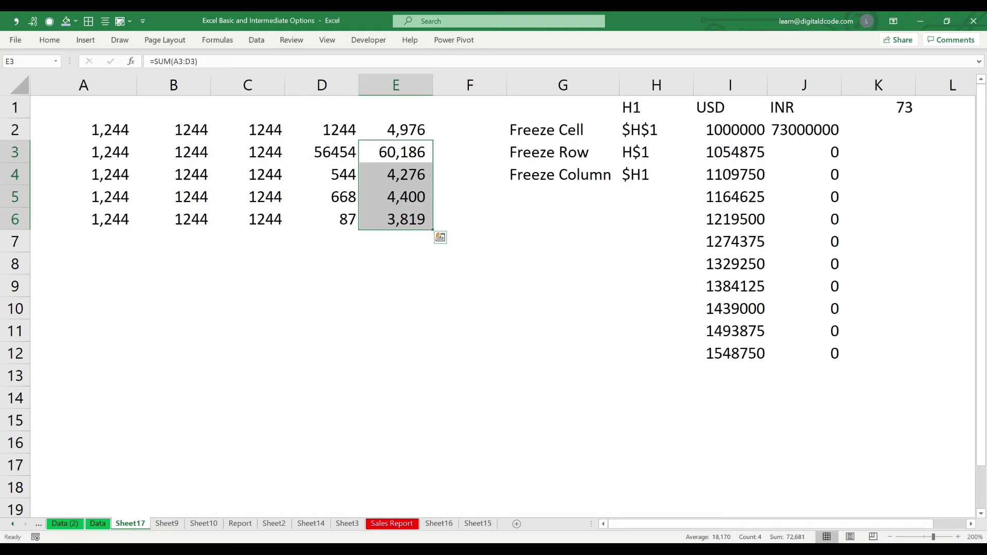
Step: Examine the formulas in J2 and J3 to see which exchange-rate cell each one references
key(Right)
key(Right)
key(Right)
key(Right)
key(Right)
key(Right)
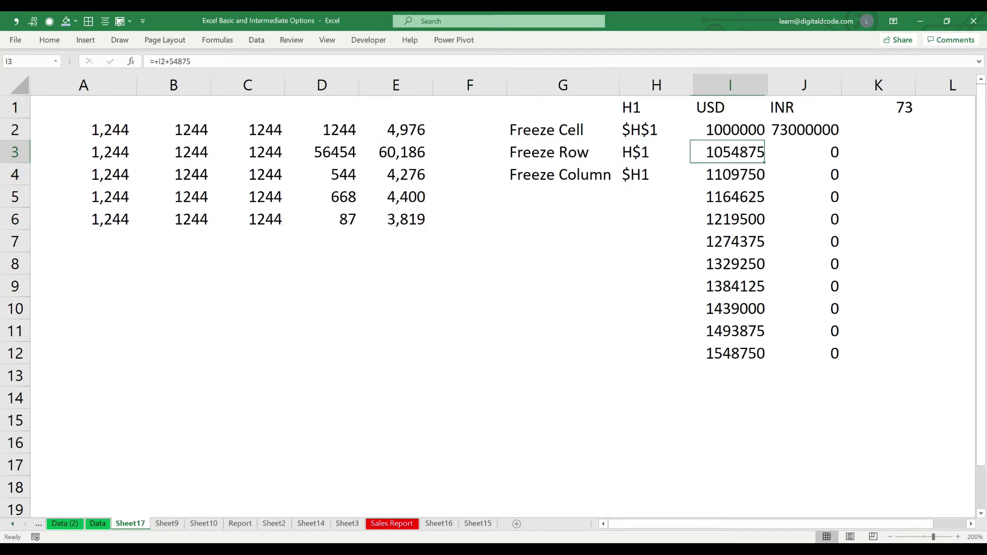
key(Left)
key(Up)
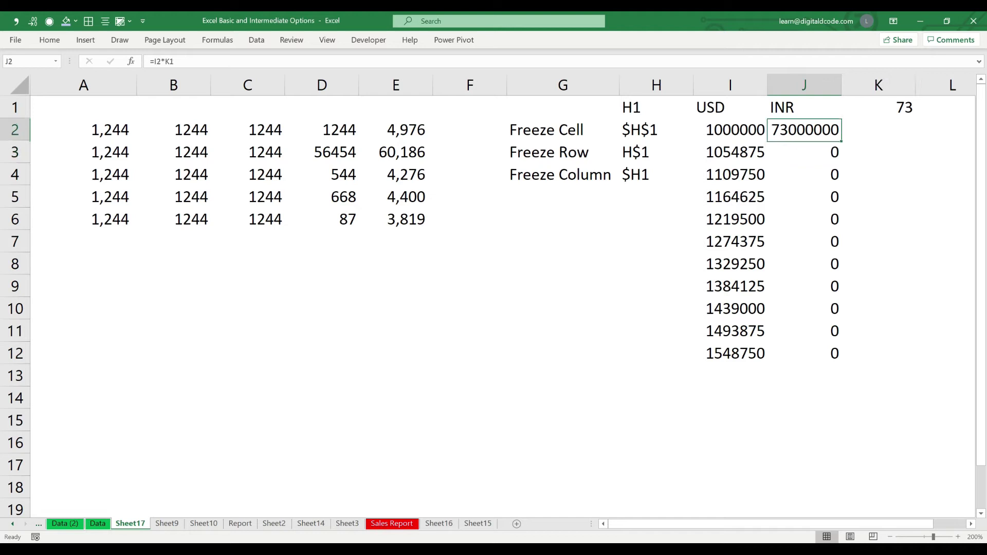
key(F2)
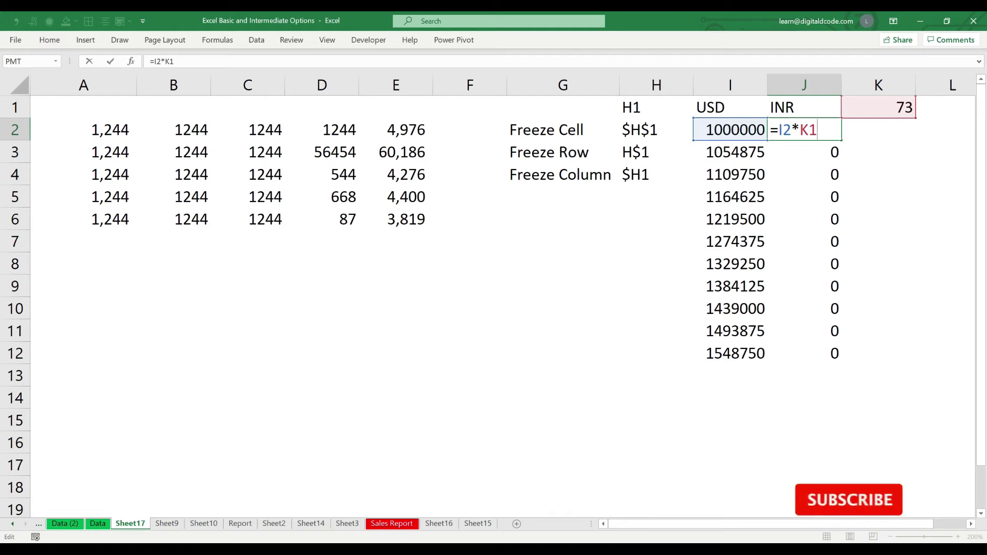
key(Escape)
key(F2)
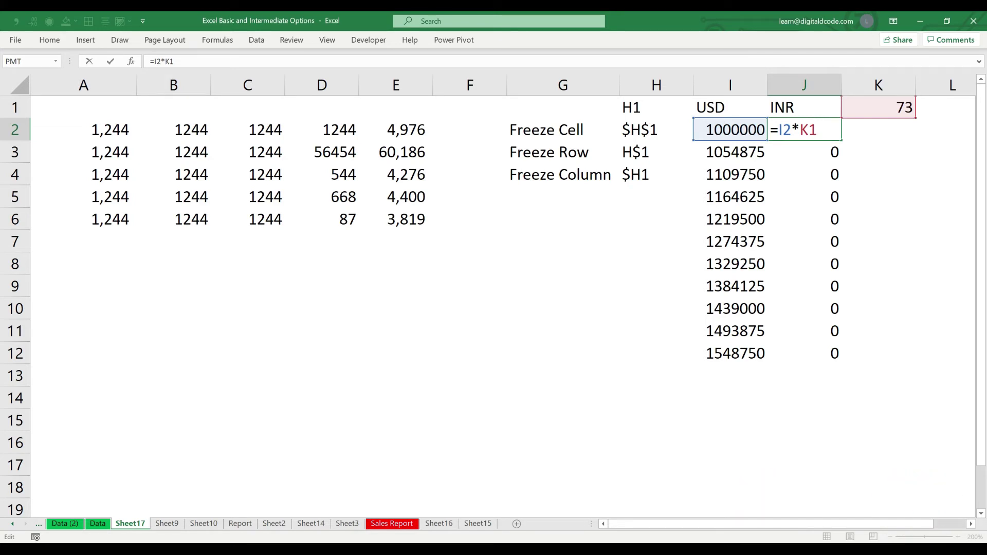
key(Return)
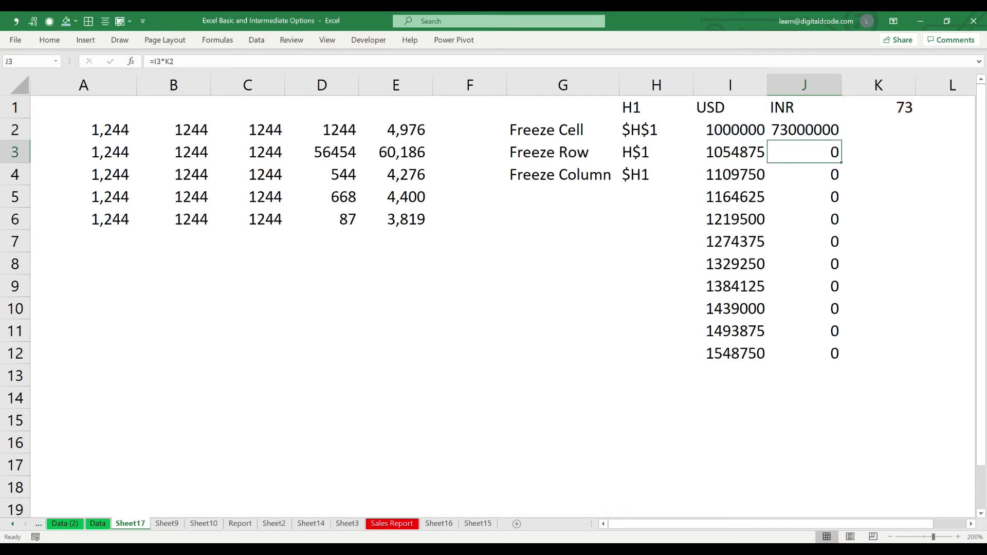
key(F2)
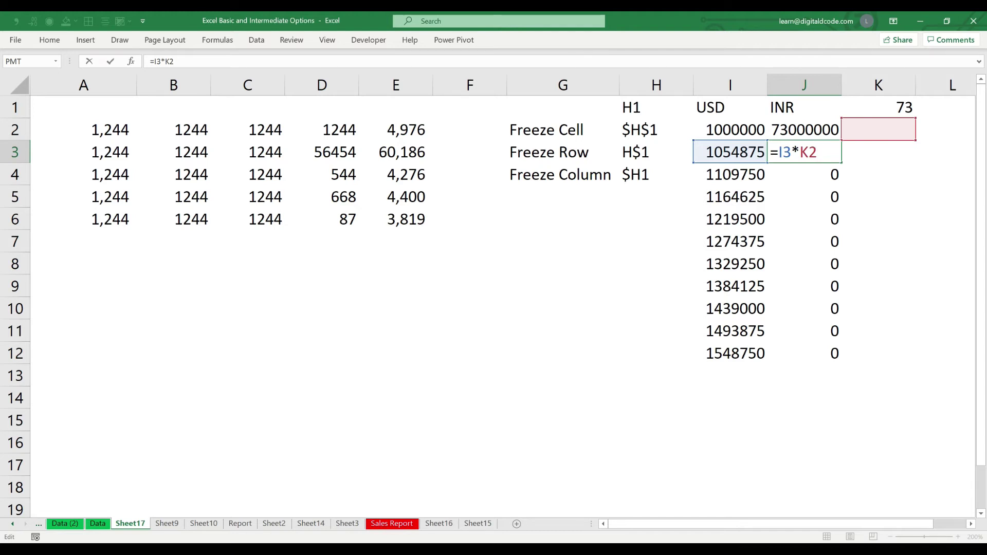
key(ctrl+Return)
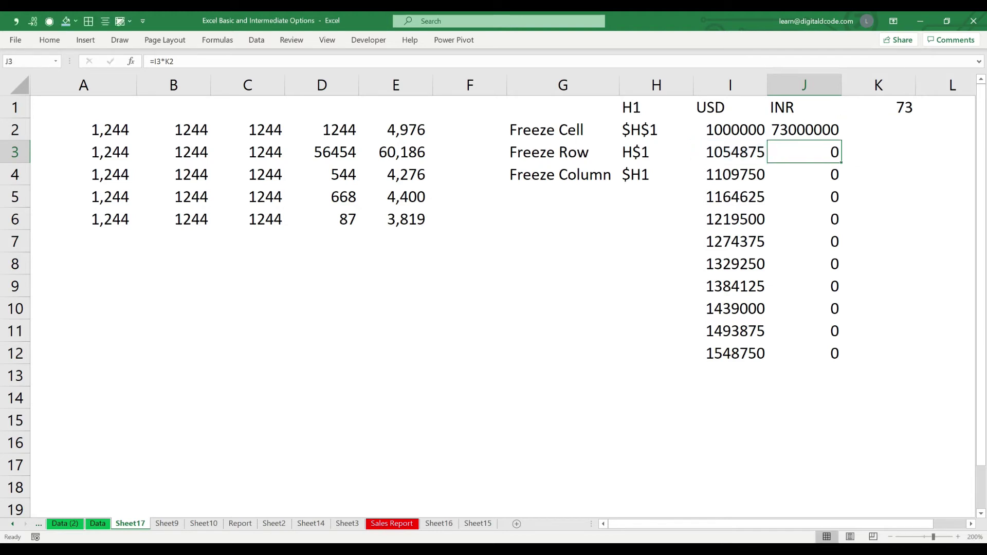
Step: Compare the exchange-rate cell K1 with the cell references used in J2 and J3
key(Up)
key(Up)
key(Right)
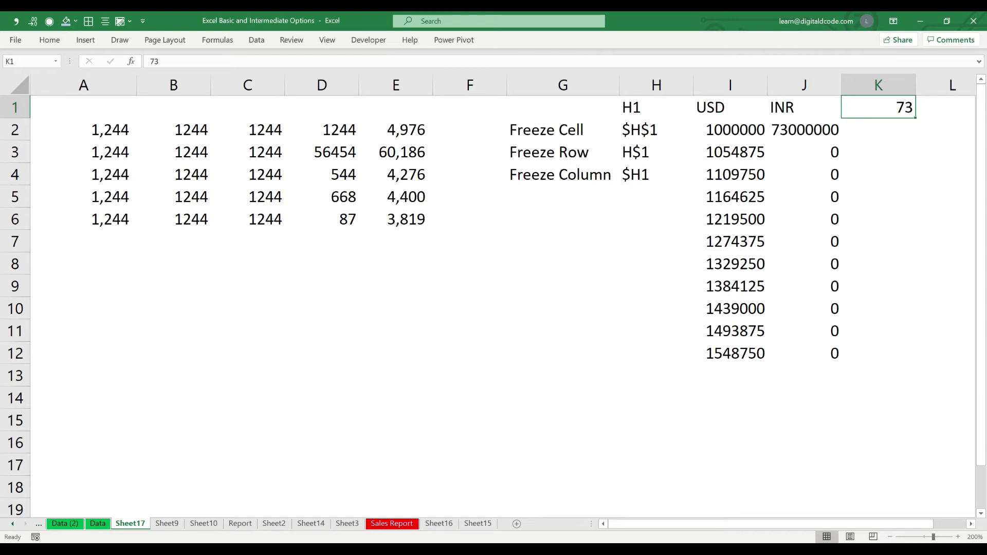
key(Left)
key(Down)
key(F2)
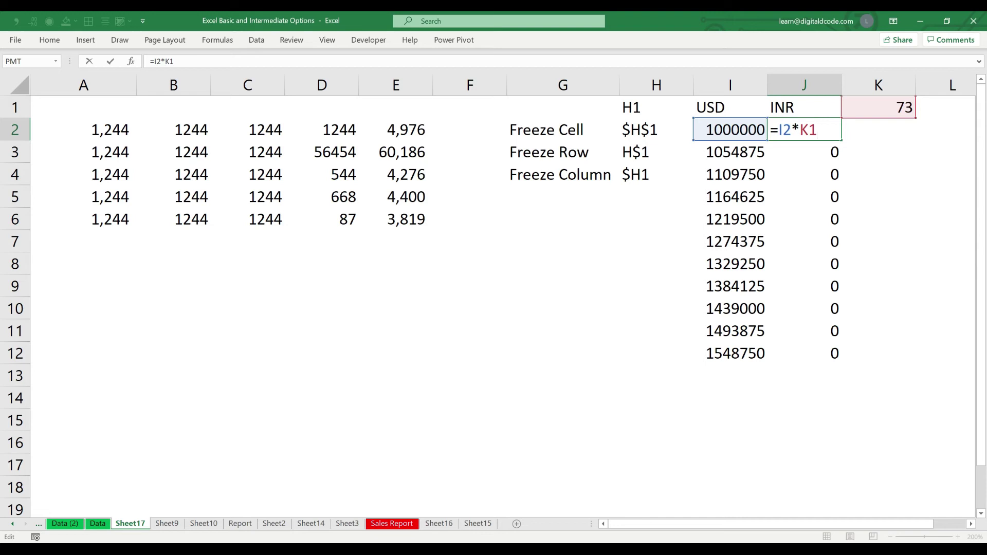
key(ctrl+Return)
key(Down)
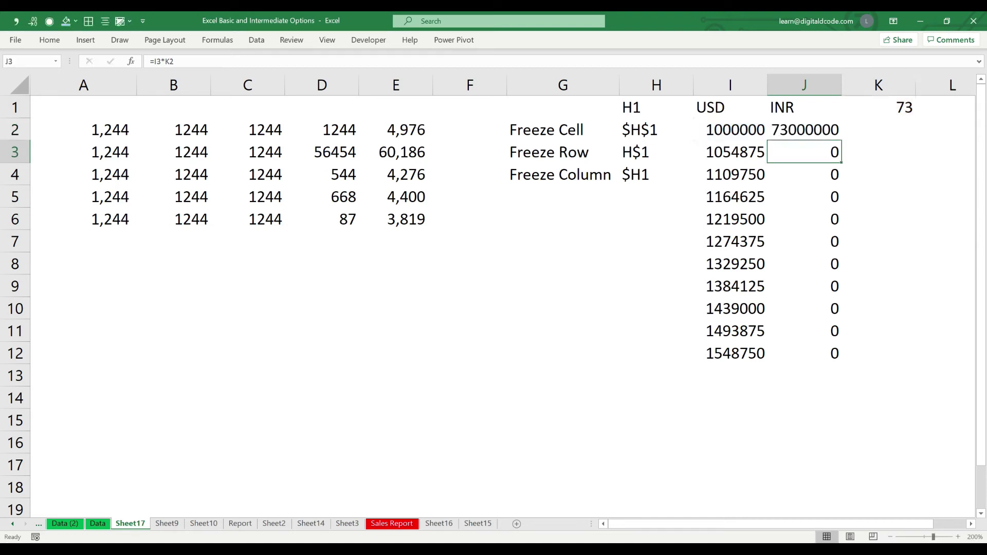
key(F2)
key(Escape)
Step: Freeze the exchange-rate reference in J2 so the formula is =I2*$K$1
key(Up)
key(F2)
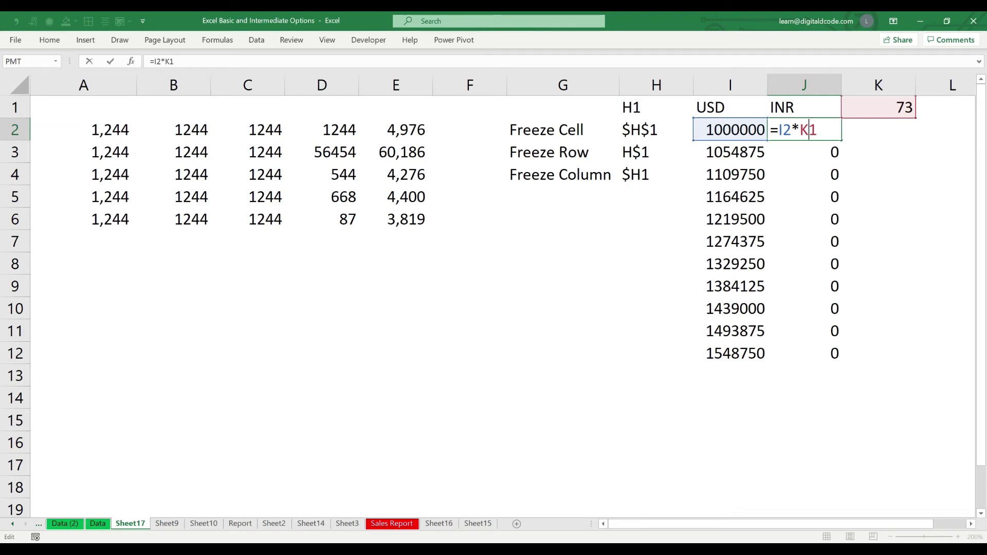
text($K$)
key(BackSpace)
key(Right)
key(Delete)
key(F4)
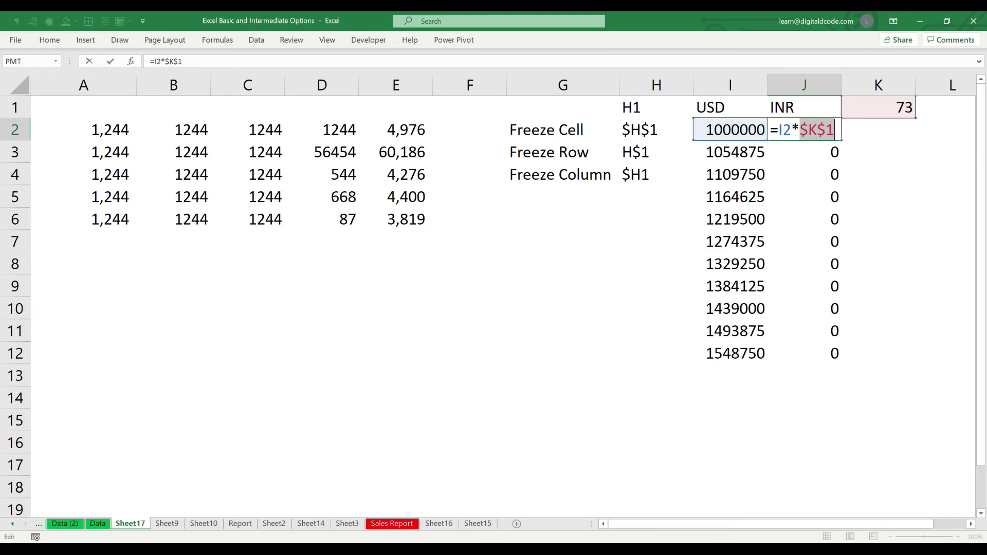
key(Return)
Step: Copy the formula with the frozen $K$1 reference from J2 down through J12
key(Up)
key(ctrl+c)
key(shift+Down)
key(shift+Down)
key(shift+Down)
key(shift+Down)
key(shift+Down)
key(shift+Down)
key(shift+Down)
key(shift+Down)
key(shift+Down)
key(shift+Down)
key(ctrl+v)
Step: Check the cell references in each INR formula from J3 down to J12
key(Down)
key(F2)
key(Return)
key(F2)
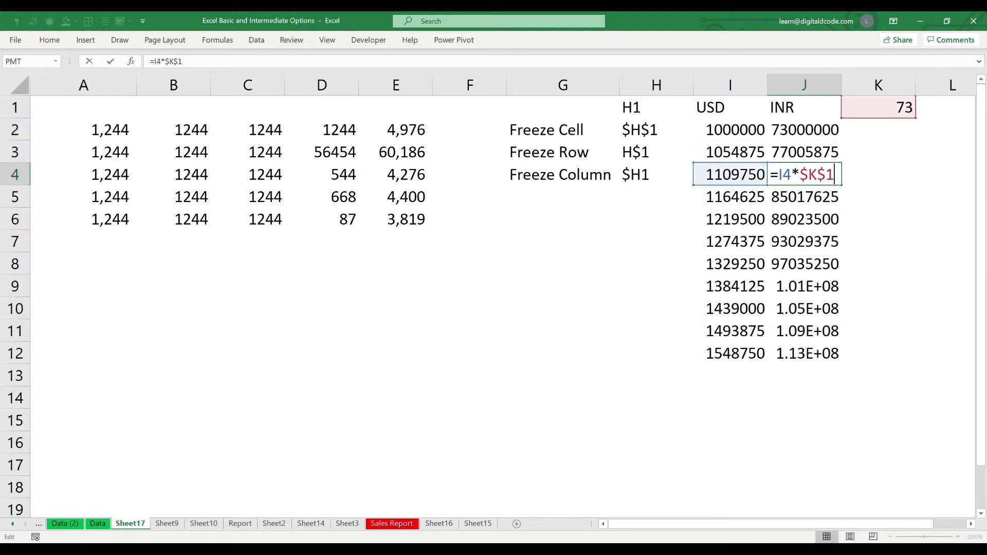
key(Return)
key(F2)
key(Return)
key(F2)
key(Return)
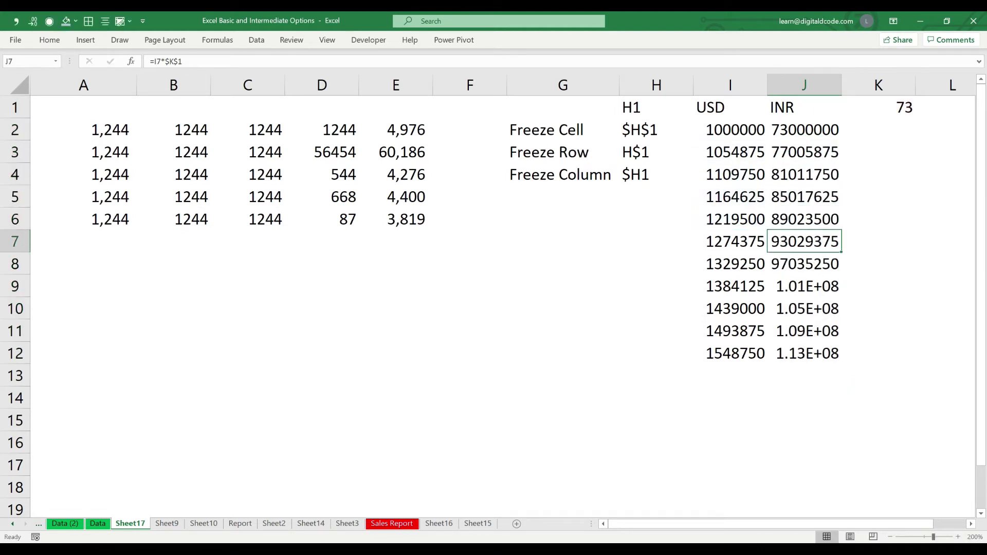
key(F2)
key(Return)
key(F2)
key(Return)
key(F2)
key(Return)
key(F2)
key(Return)
key(F2)
key(Return)
key(F2)
key(ctrl+Return)
Step: Format the USD and INR amounts in I2:J12 with thousands separators and no decimal places
key(shift+Up)
key(ctrl+shift+Up)
key(shift+Down)
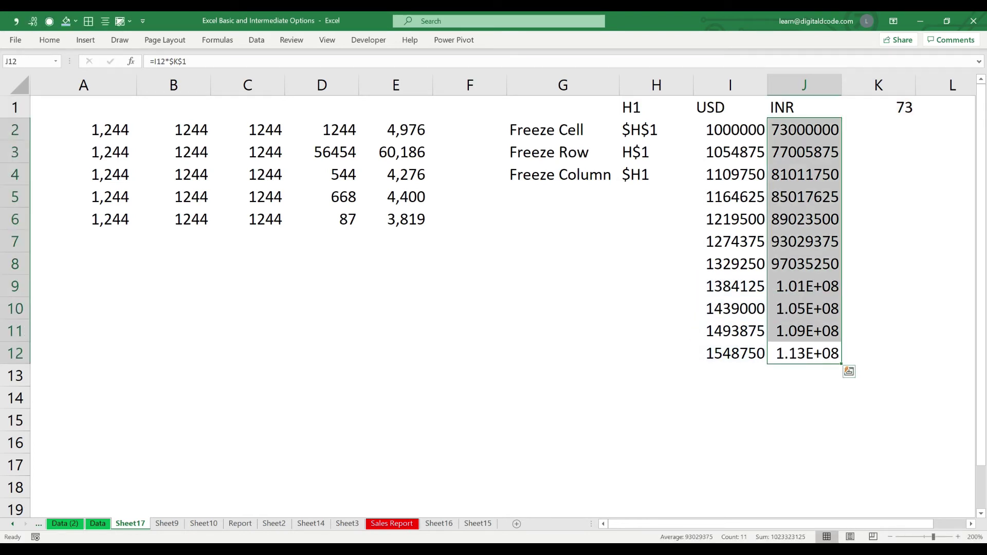
key(shift+Left)
key(ctrl+shift+1)
key(alt+h)
key(9)
key(alt+h)
key(9)
key(Right)
key(Right)
key(Right)
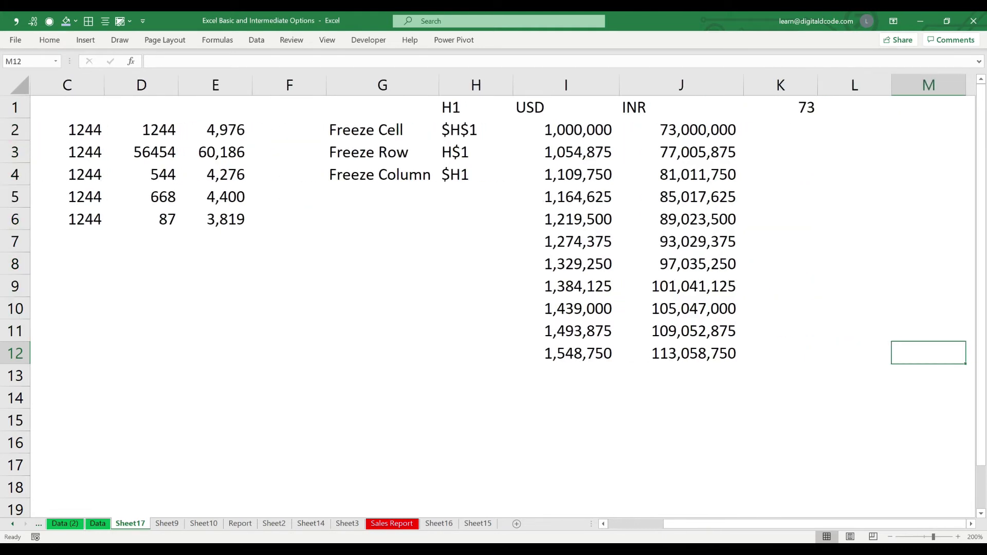
Step: Copy the INR formula from J3 into L3 to test how its relative and frozen references behave
key(Left)
key(Left)
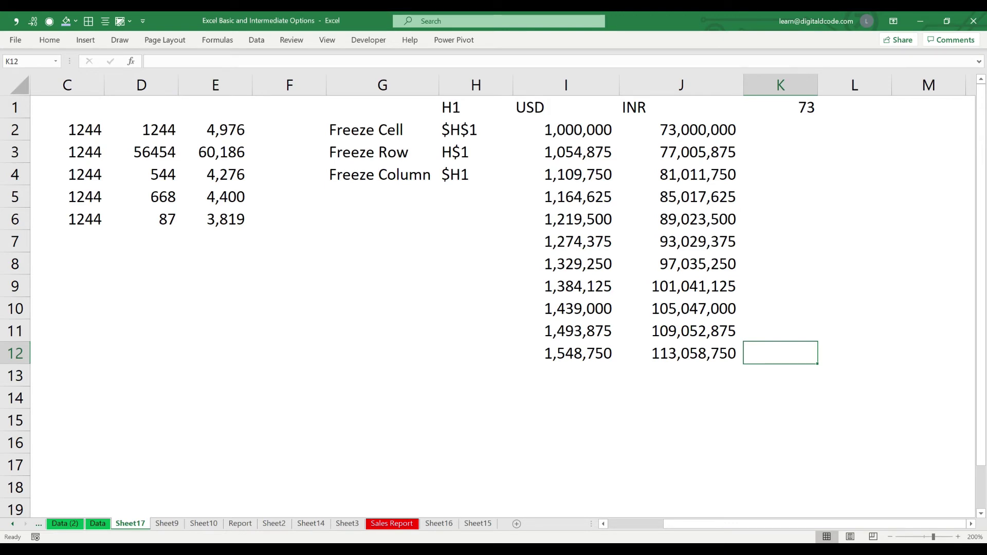
key(ctrl+Up)
key(Down)
key(Down)
key(Left)
key(ctrl+c)
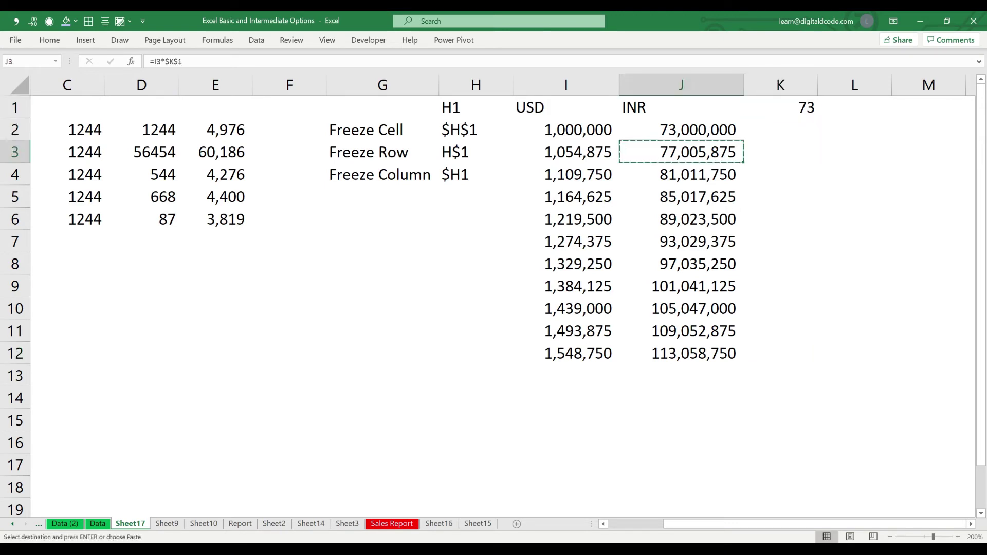
key(Right)
key(Right)
text(=K3*$K$1)
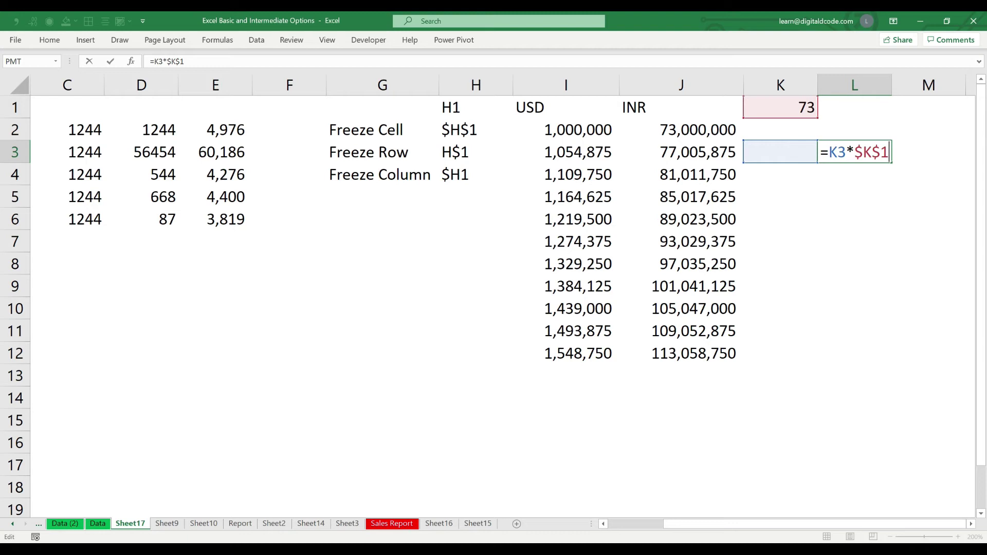
key(ctrl+Return)
Step: Copy the L3 formula into M3, check its references, and clear both test cells L3:M3
key(ctrl+c)
key(Right)
key(ctrl+v)
key(F2)
key(Escape)
key(shift+Left)
key(Delete)
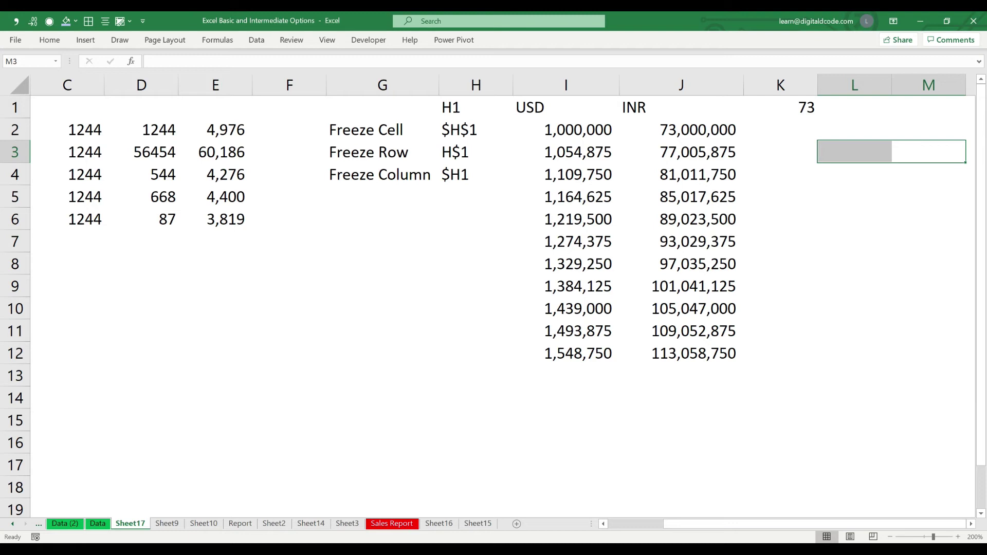
Step: Clear the old sample numbers from the range A2:E6
key(ctrl+Home)
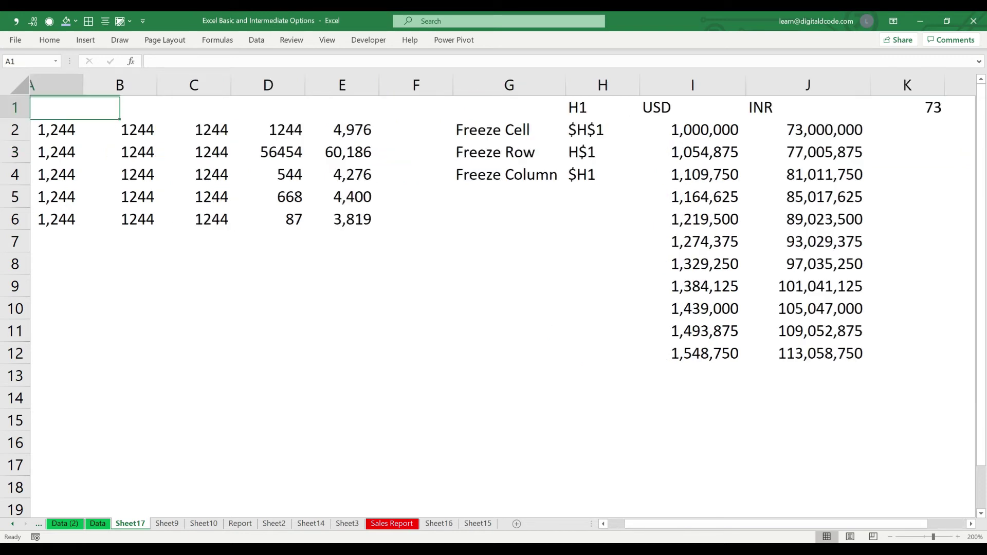
key(Down)
key(ctrl+shift+Right)
key(ctrl+shift+Down)
key(Delete)
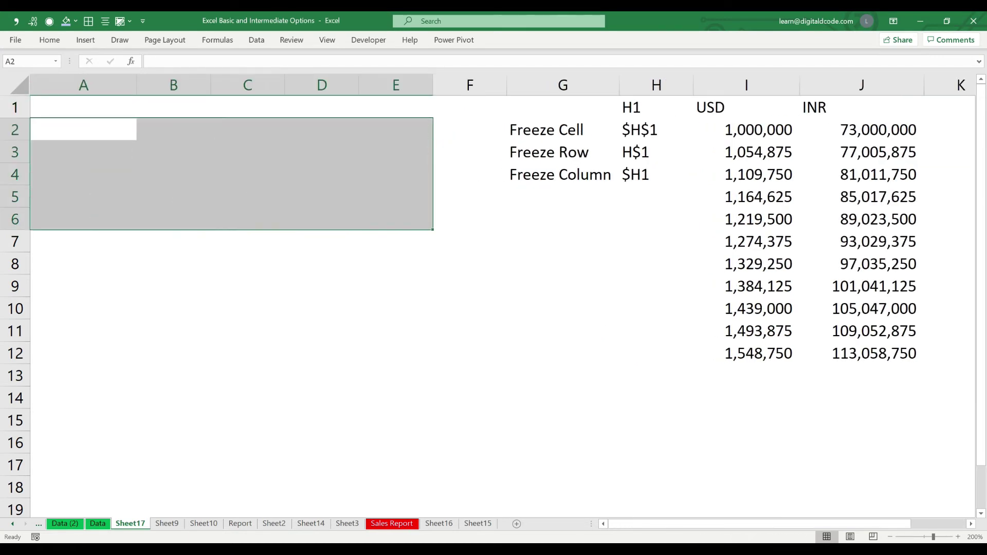
Step: Enter the header INR in A1 and the starting amount 1000000 in A2
key(ctrl+Home)
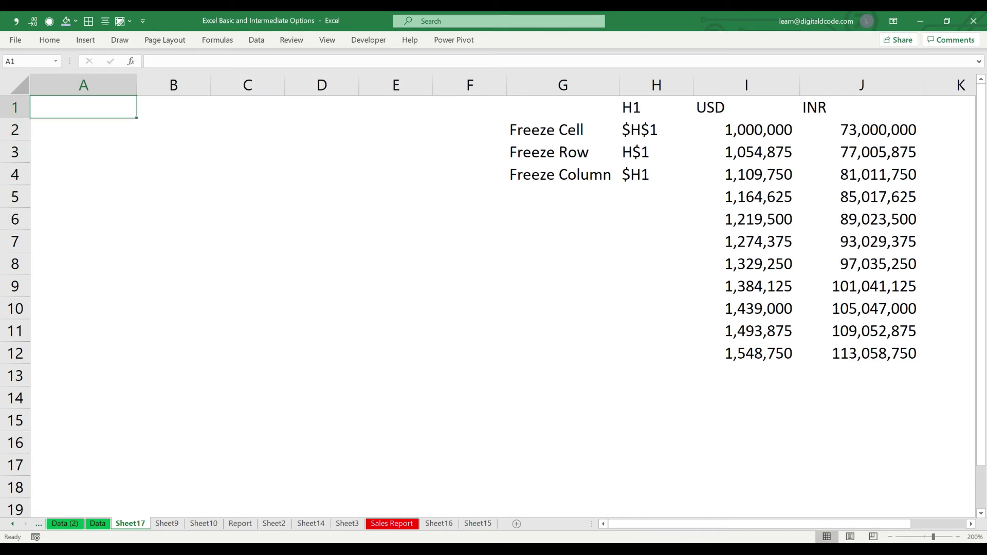
text(I)
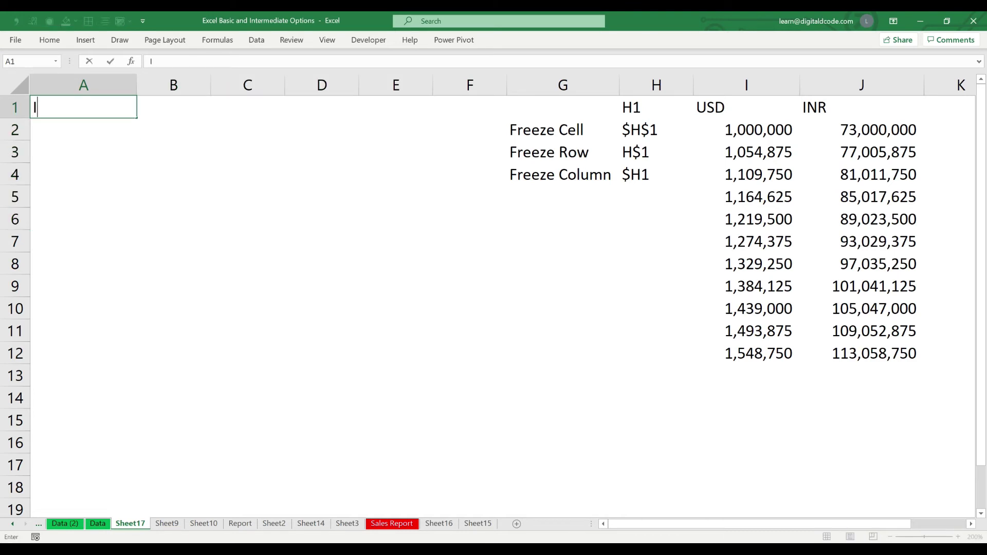
text(NR)
key(Return)
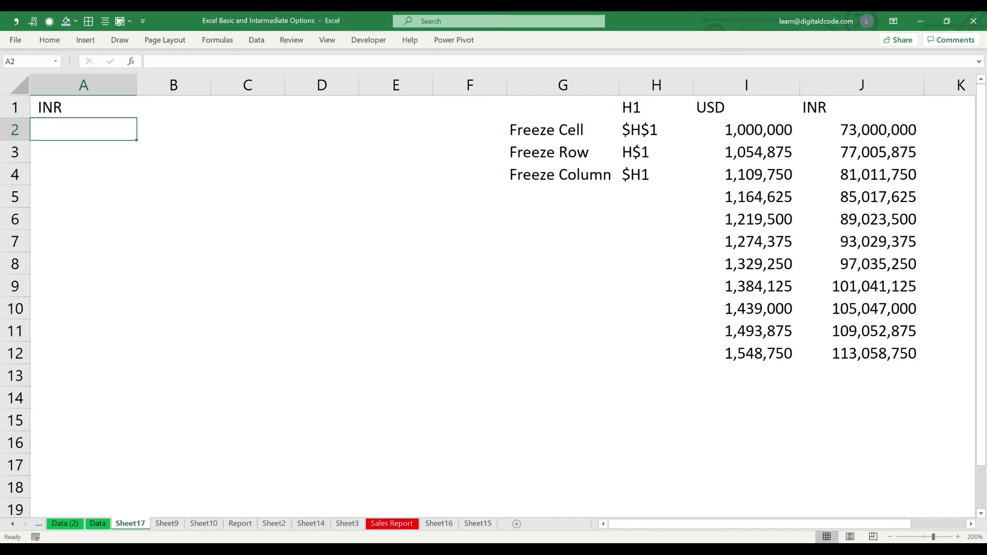
text(1000000)
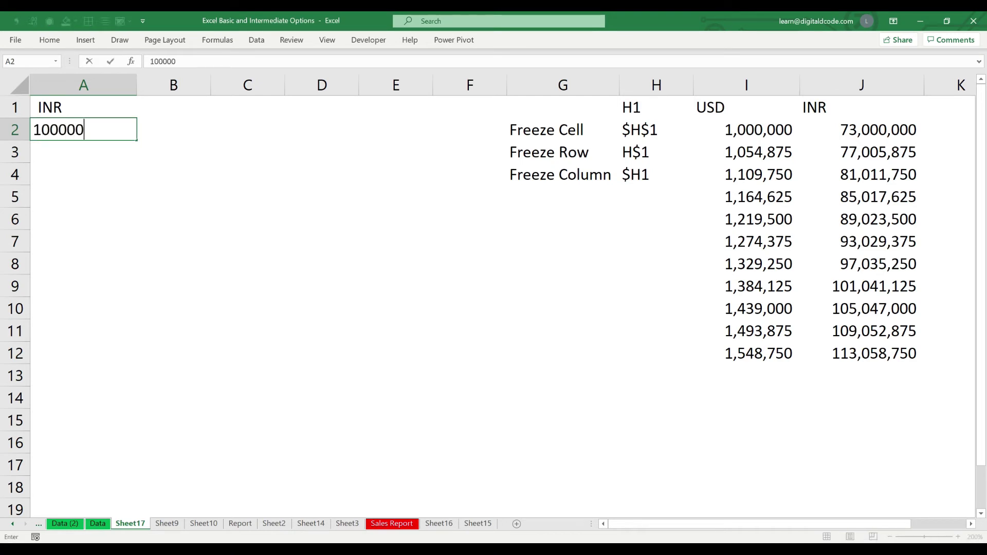
key(Return)
Step: Enter =+A2+2000000 in A3 and fill it down through A6 to build the INR amounts
key(Up)
key(Down)
text(+)
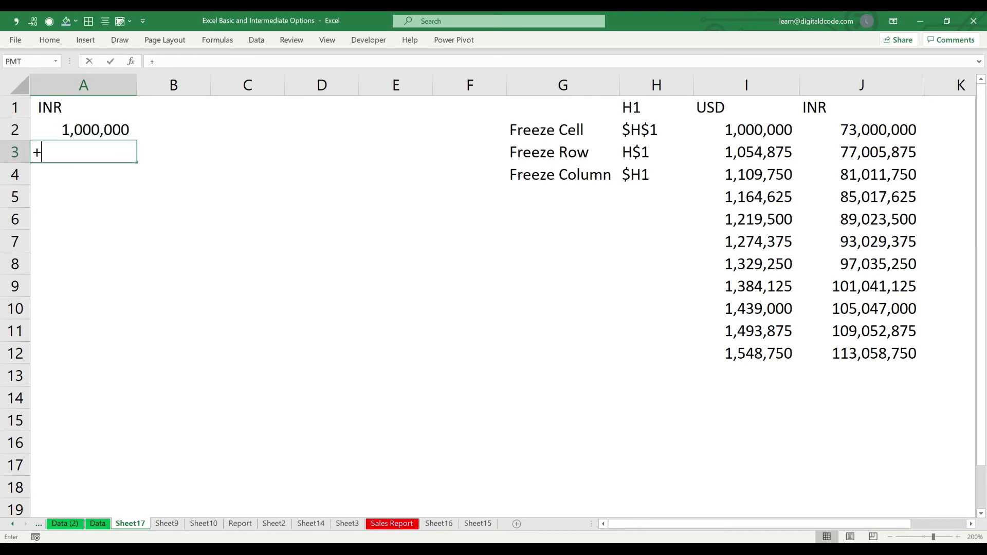
key(Up)
text(+2000000)
key(ctrl+Return)
key(shift+Down)
key(shift+Down)
key(shift+Down)
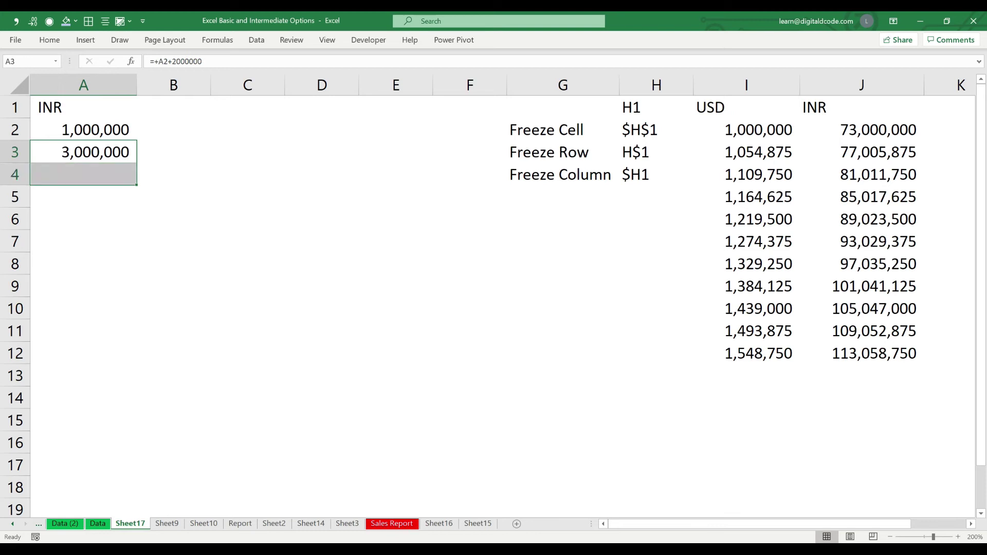
key(ctrl+d)
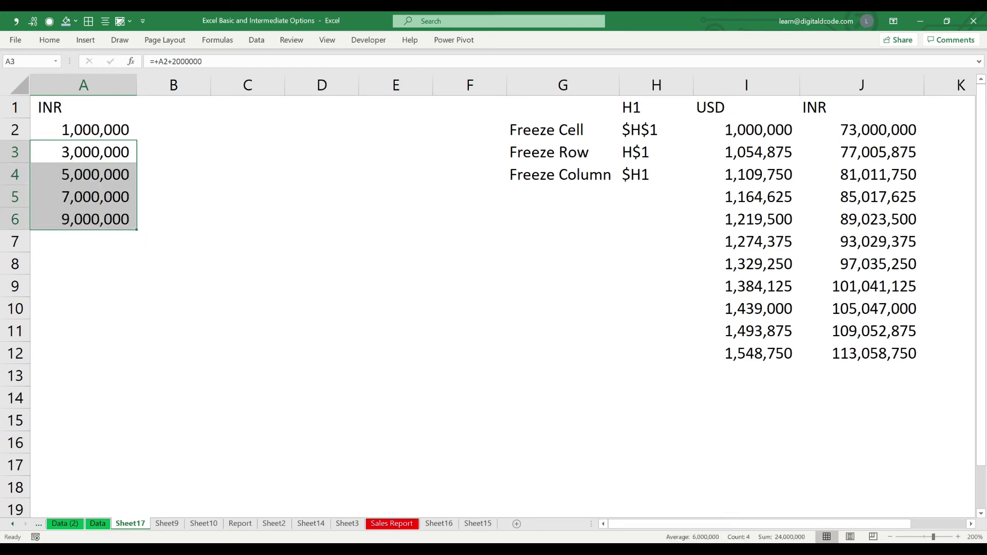
Step: Center the INR header in A1
key(ctrl+Home)
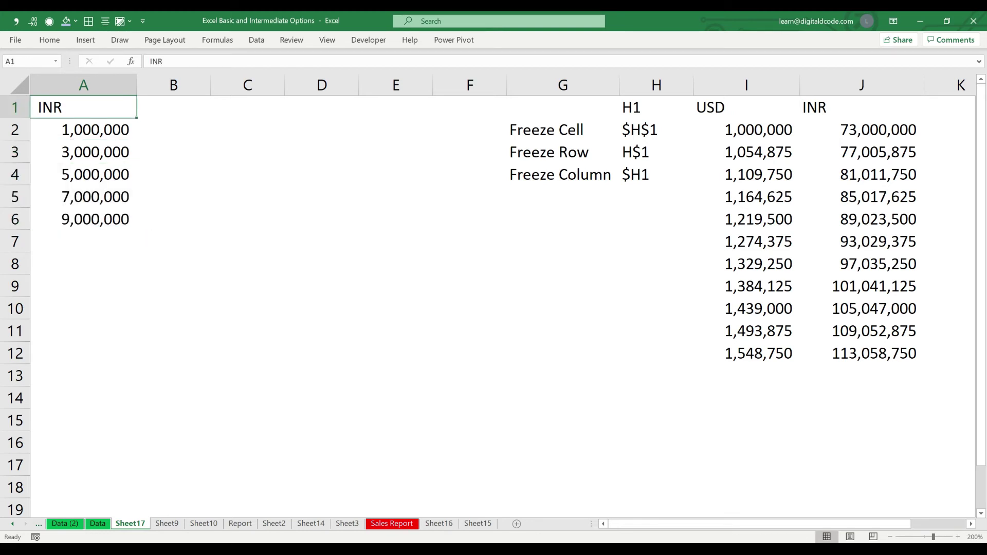
key(alt)
key(6)
Step: Enter the currency headers USD, SGD, MYR and GBP in B1:E1
key(Right)
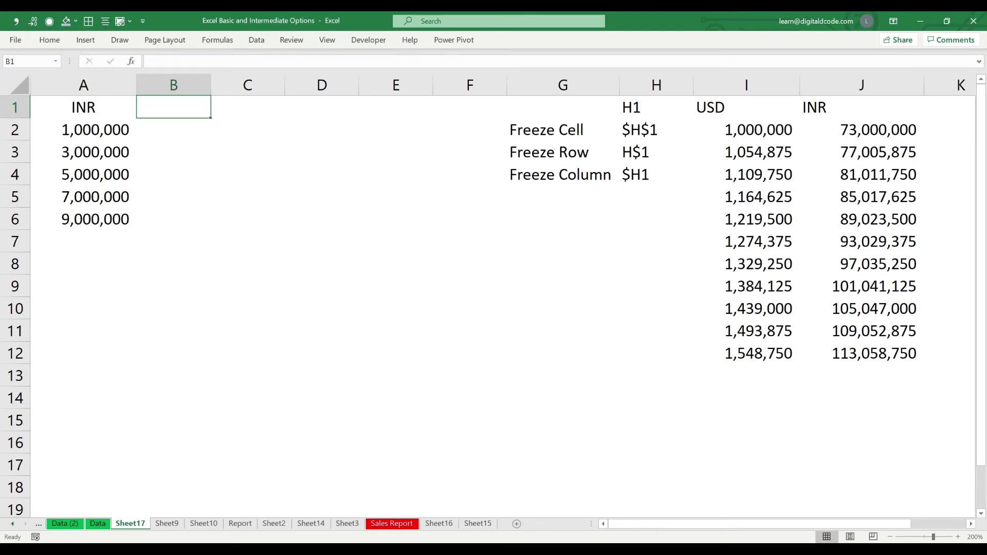
text(USD)
key(Tab)
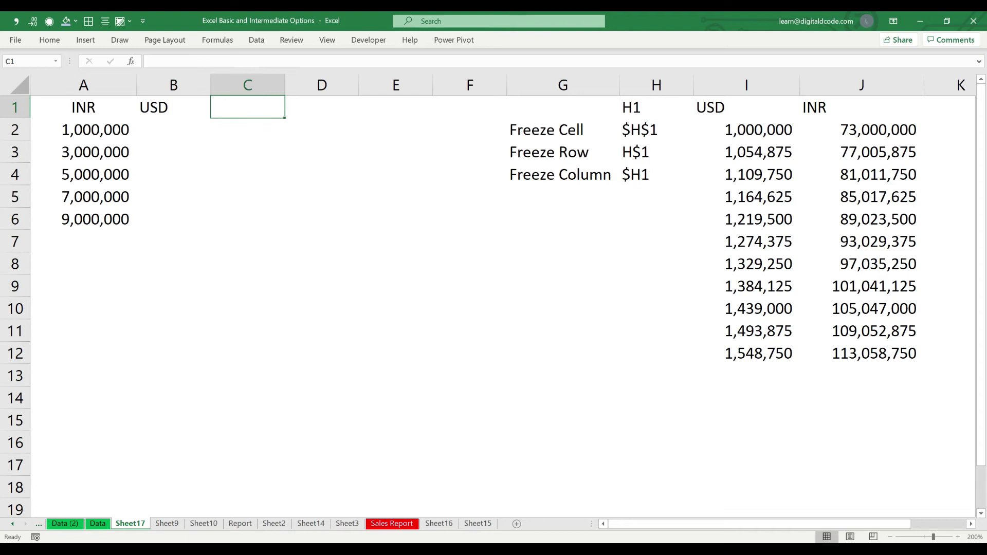
text(SG)
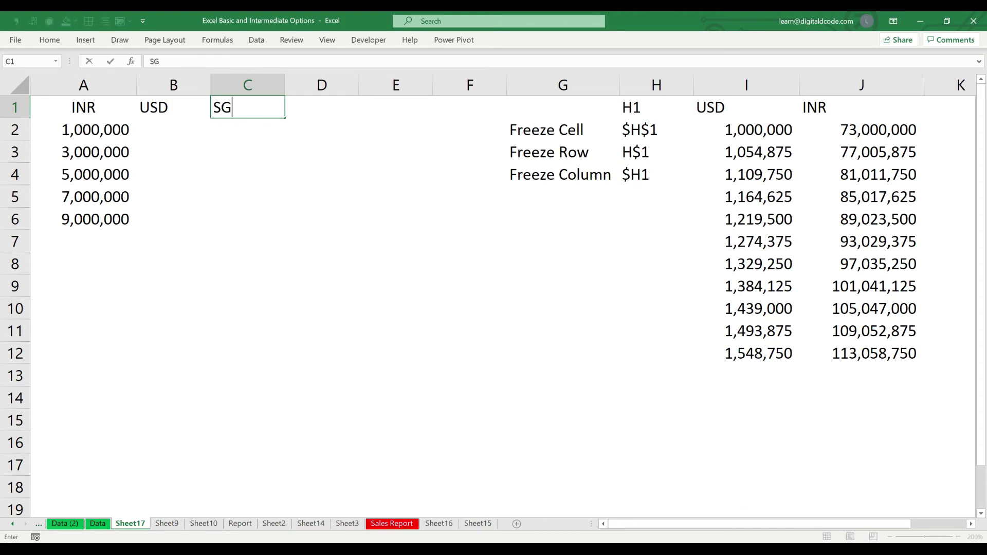
text(D)
key(Tab)
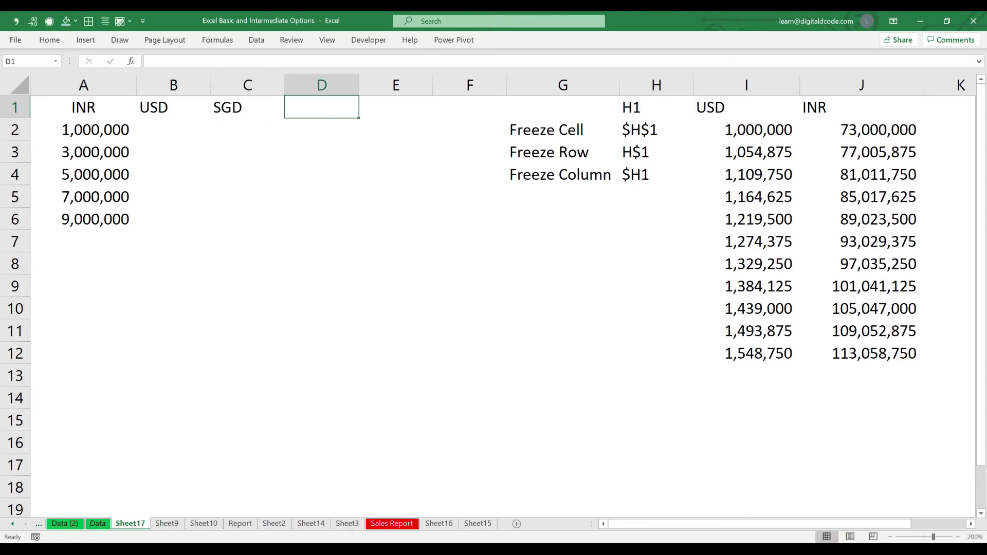
text(MYR)
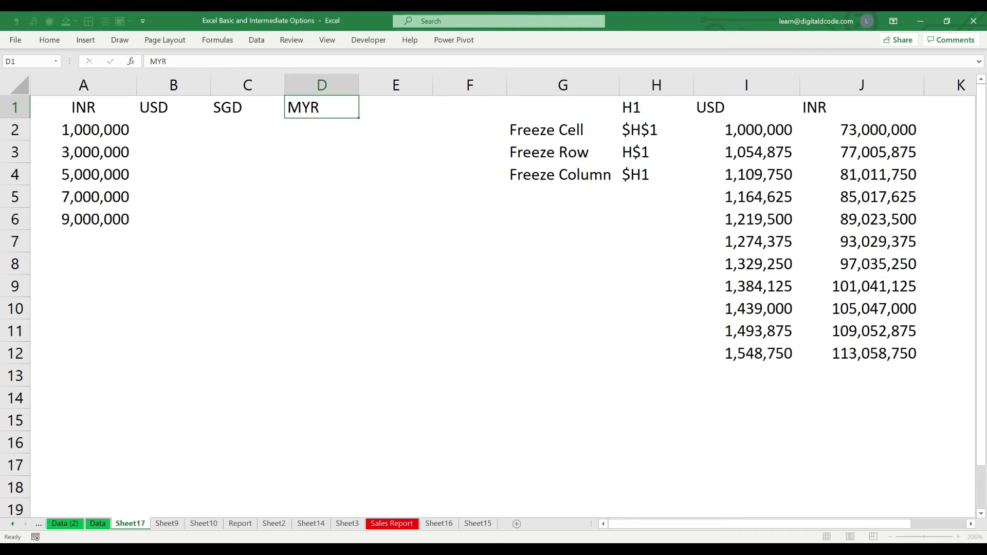
key(Tab)
text(GBP)
key(Return)
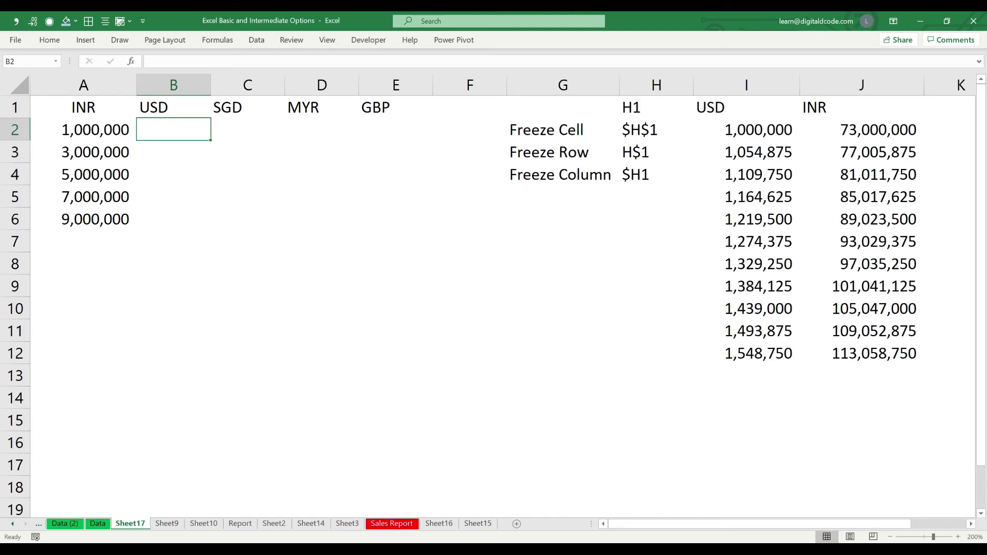
Step: Move the INR amounts from A2:A6 down one row to A3:A7, leaving row 2 free for exchange rates
key(Left)
key(Right)
key(shift+Right)
key(shift+Right)
key(shift+Right)
key(Left)
key(ctrl+shift+Down)
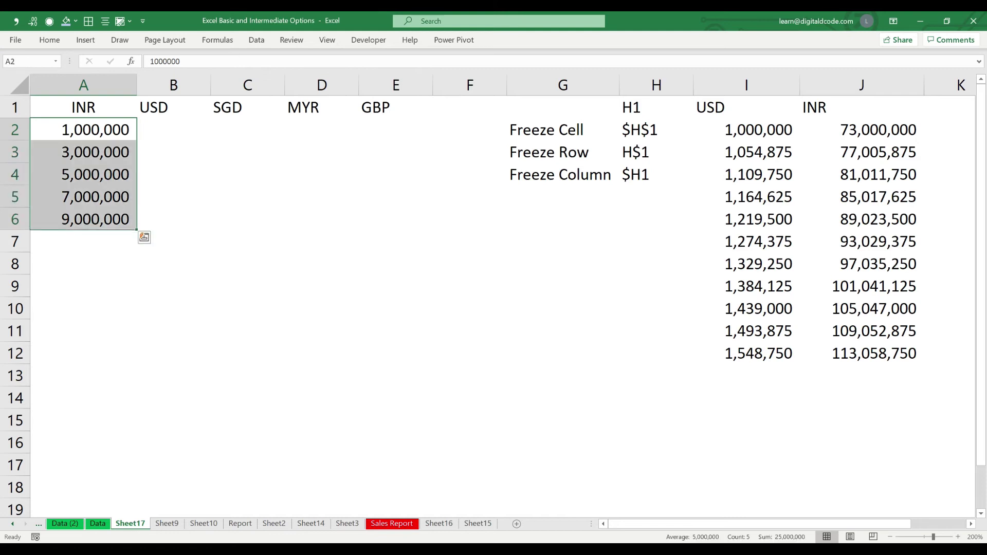
key(ctrl+x)
key(Down)
key(ctrl+v)
key(Up)
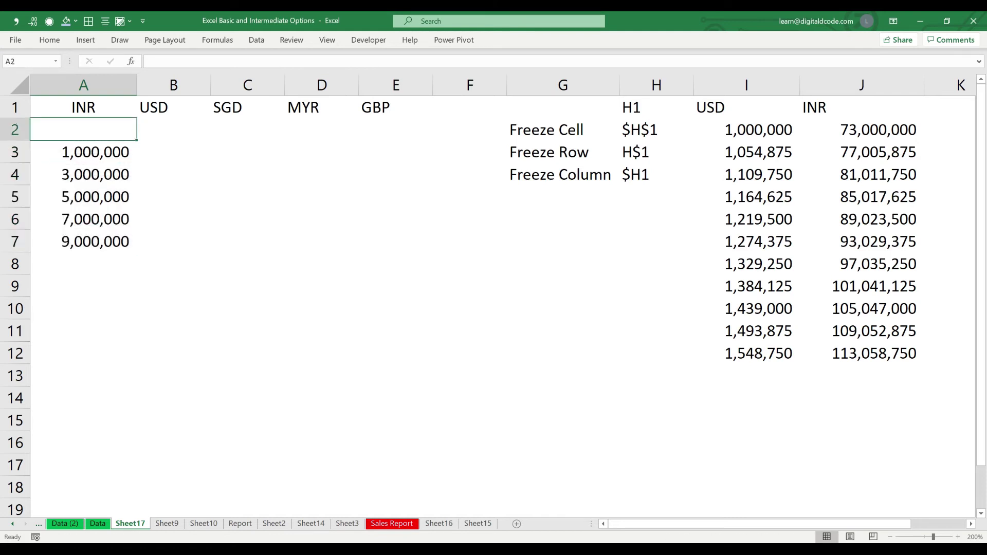
Step: Enter the exchange rates 73.5 for USD in B2 and 42.5 for SGD in C2
key(Right)
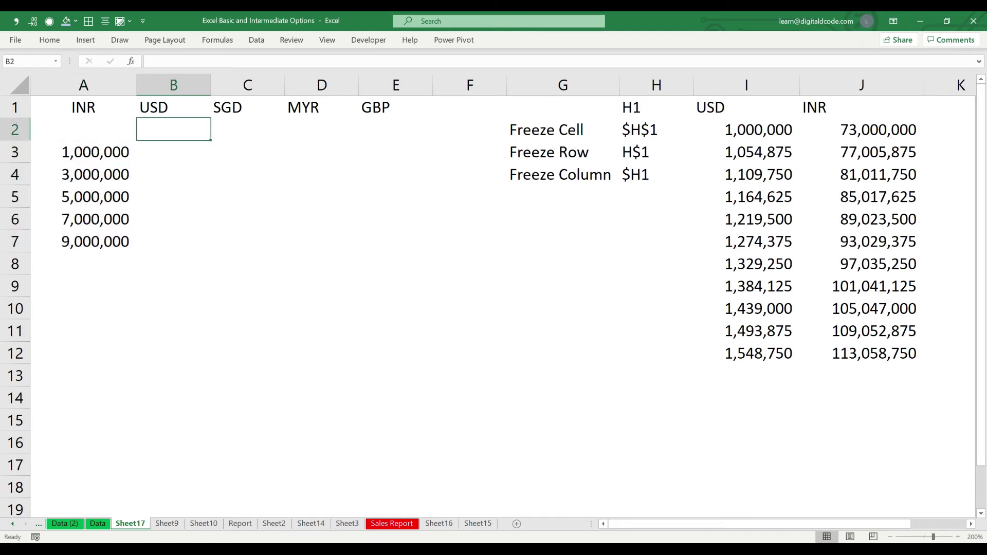
text(73.5)
key(Tab)
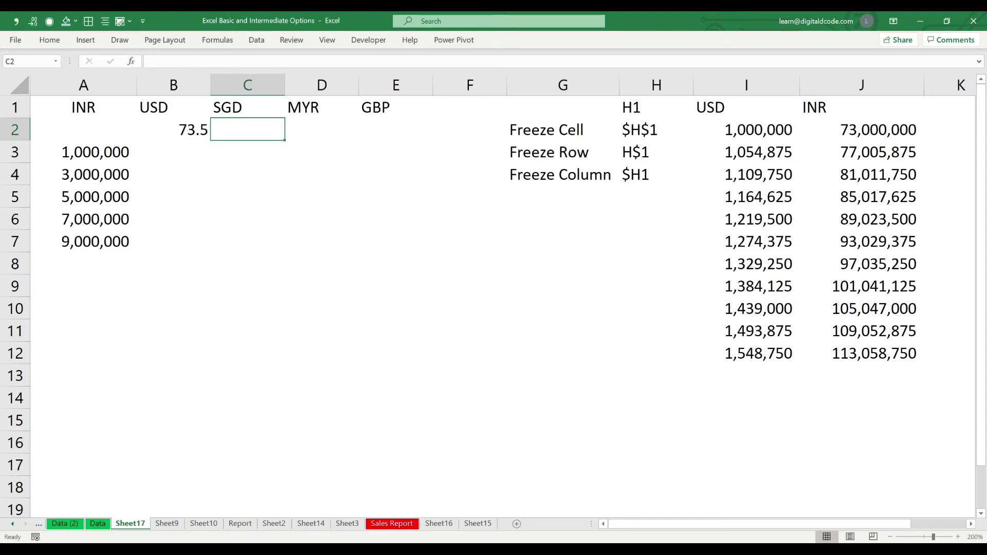
text(42.5)
key(Return)
Step: Enter the exchange rates 19.2 for MYR in D2 and 90.5 for GBP in E2
key(Up)
key(Right)
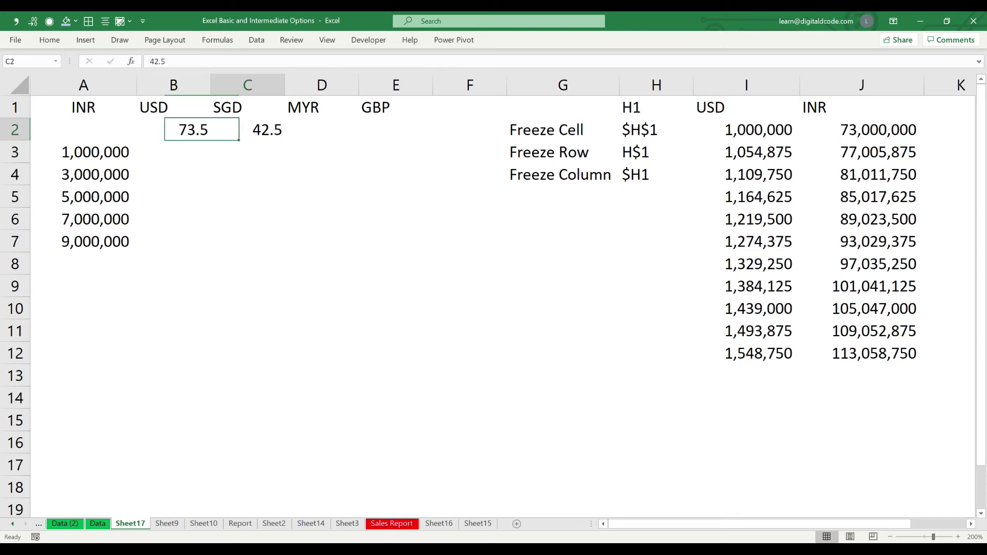
key(Right)
text(19.2)
key(Return)
key(Up)
key(Right)
text(=)
key(Escape)
text(90.5)
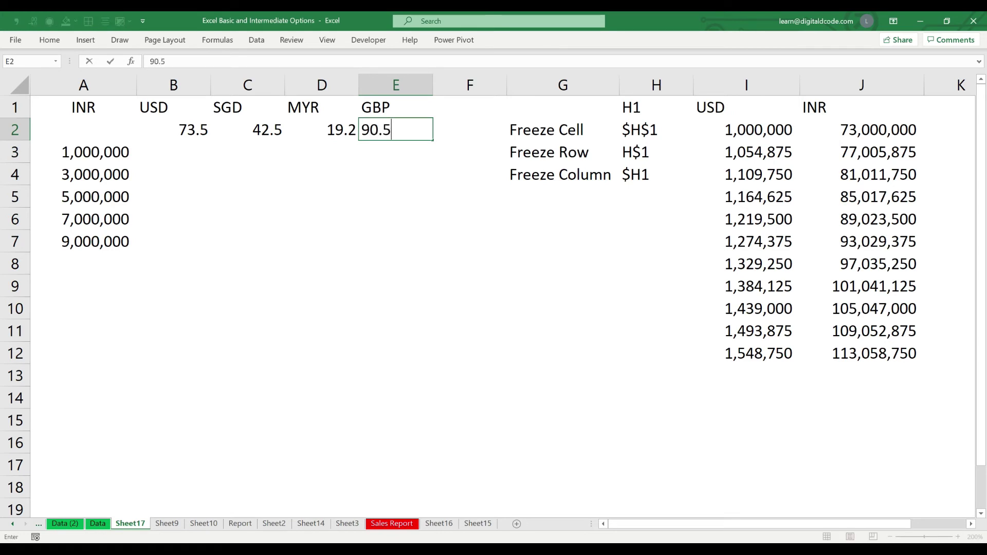
key(Return)
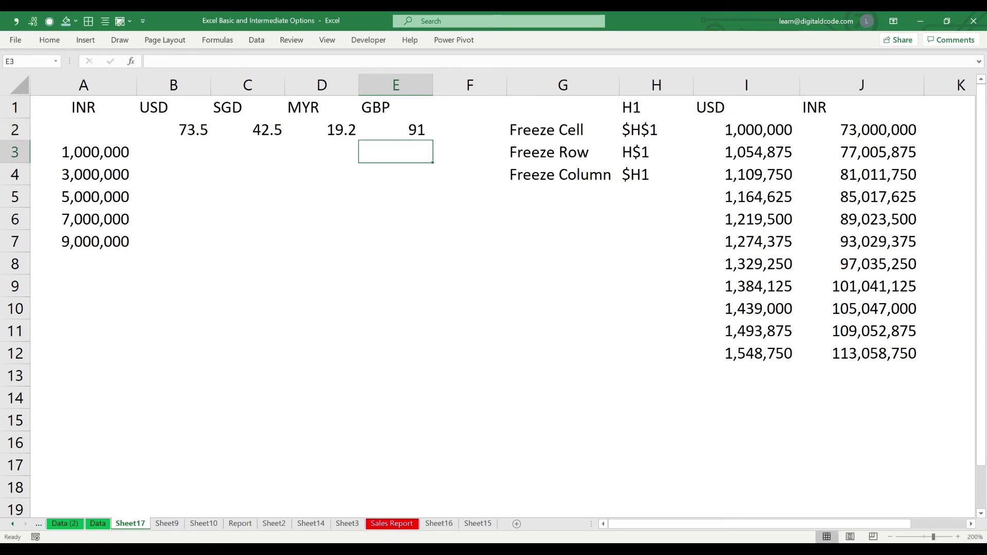
Step: Format the exchange rates in B2:E2 as numbers with two decimal places
key(Up)
key(Left)
key(Left)
key(Left)
key(ctrl+shift+Right)
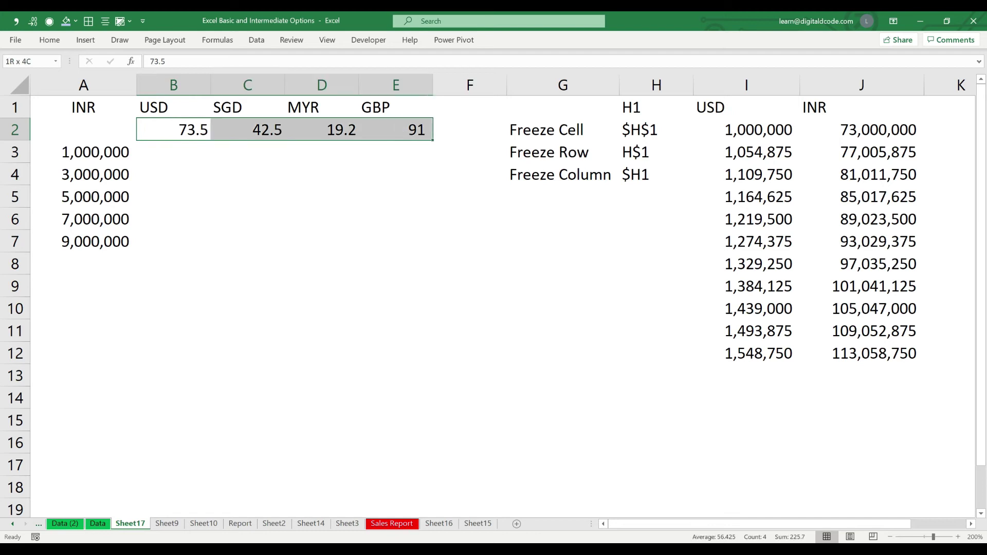
key(ctrl+shift+1)
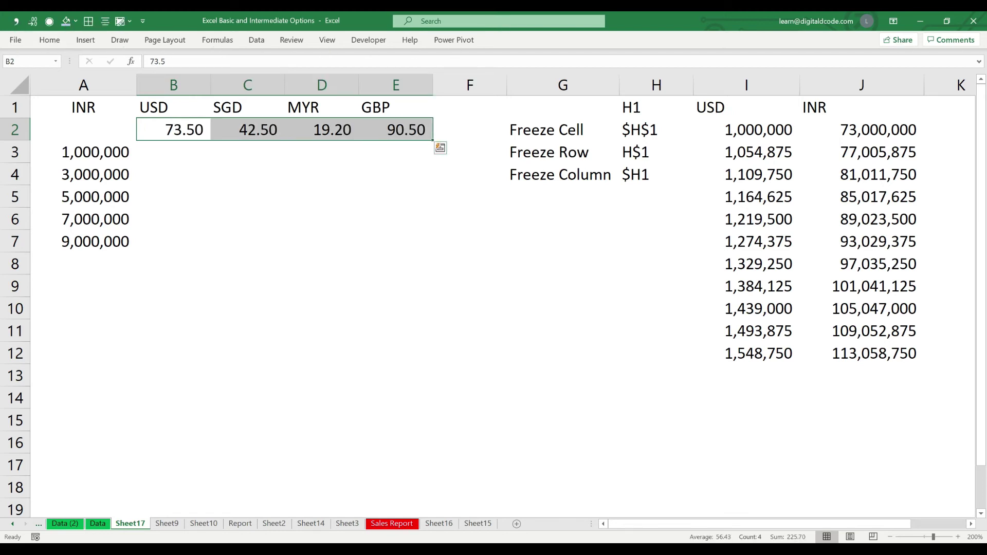
Step: Convert the first INR amount to USD in B3 with the formula =A3/B2
key(Down)
key(Left)
key(ctrl+shift+Down)
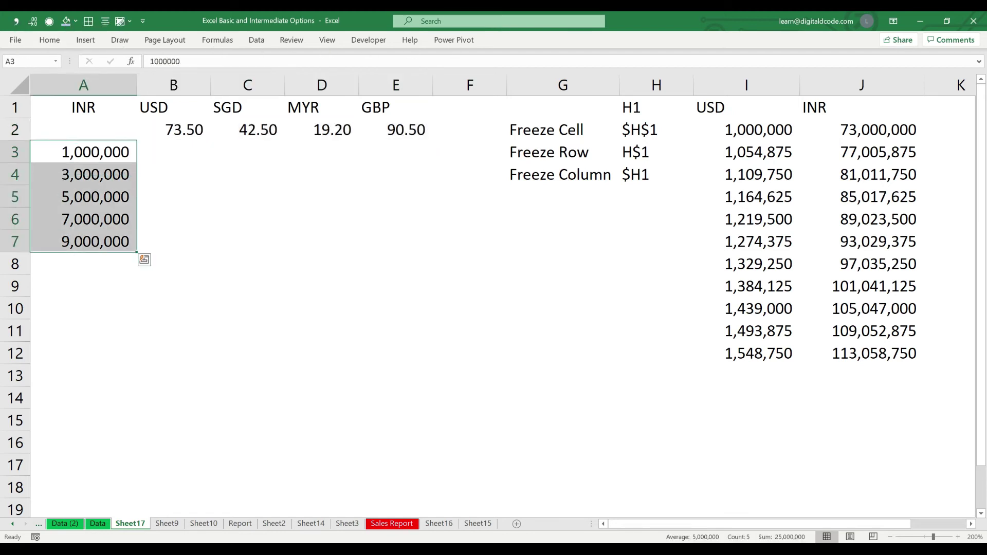
key(Right)
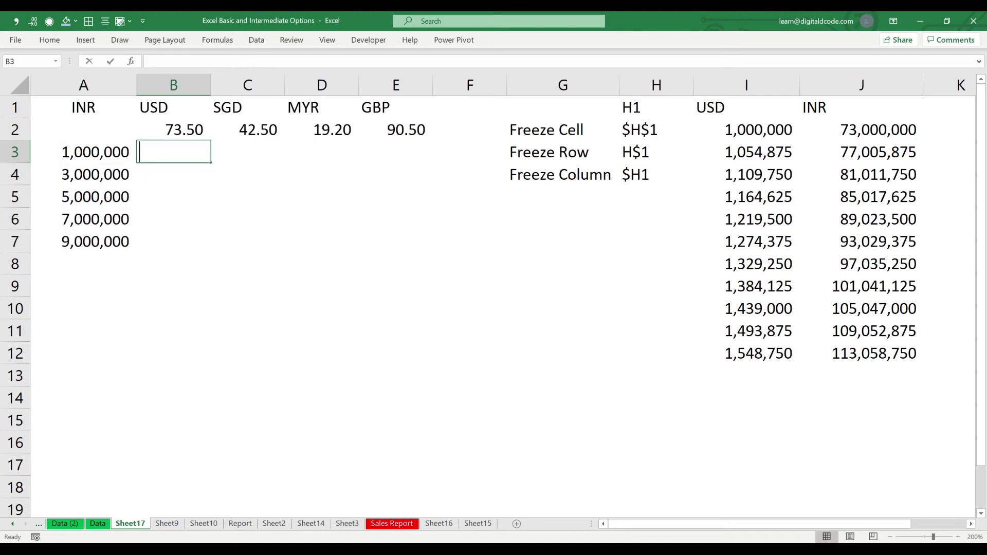
text(=)
key(Left)
text(/)
key(Up)
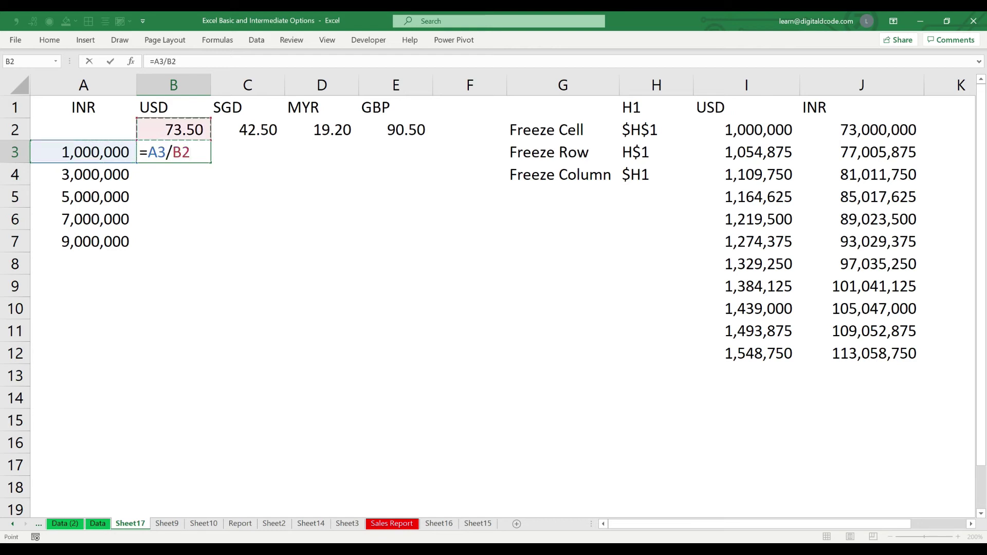
key(Return)
key(Up)
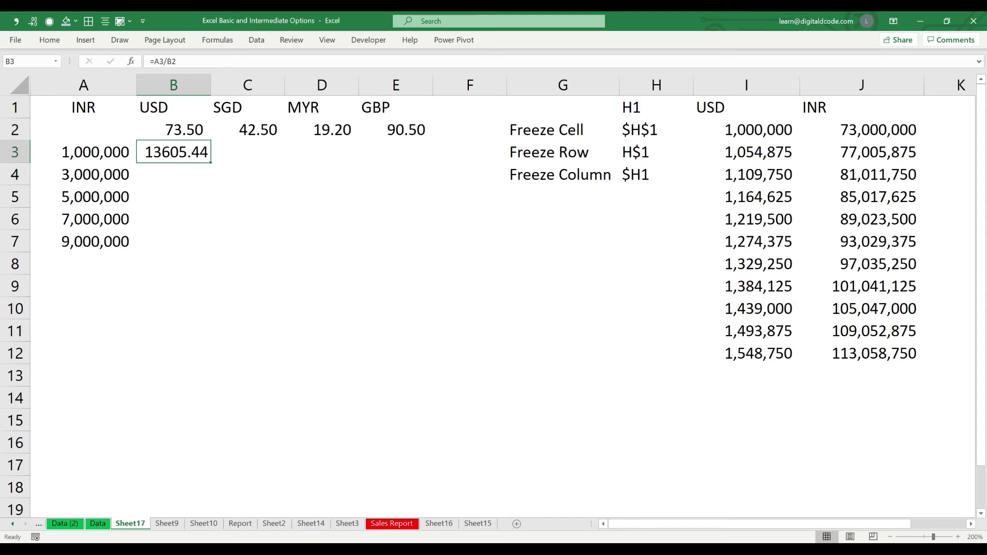
click(83, 152)
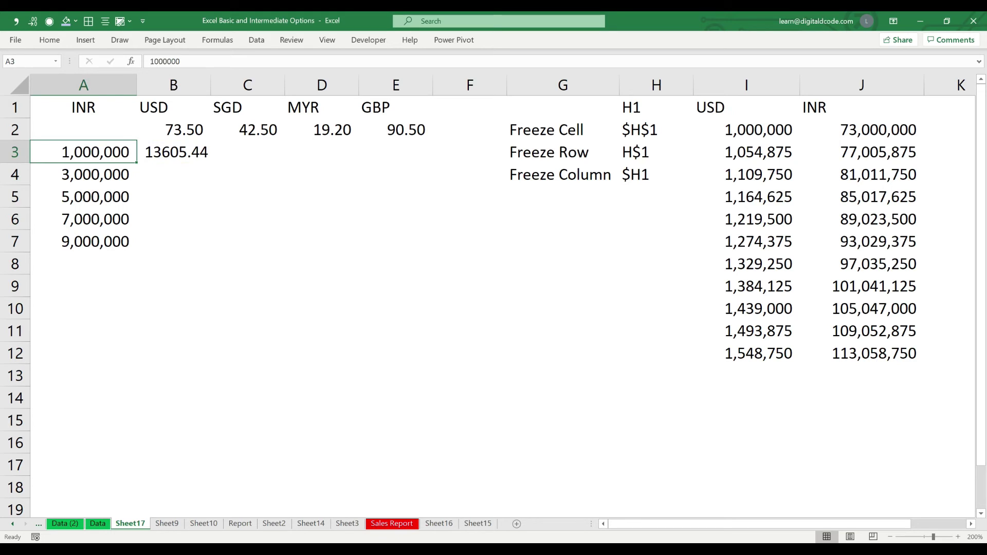
click(174, 152)
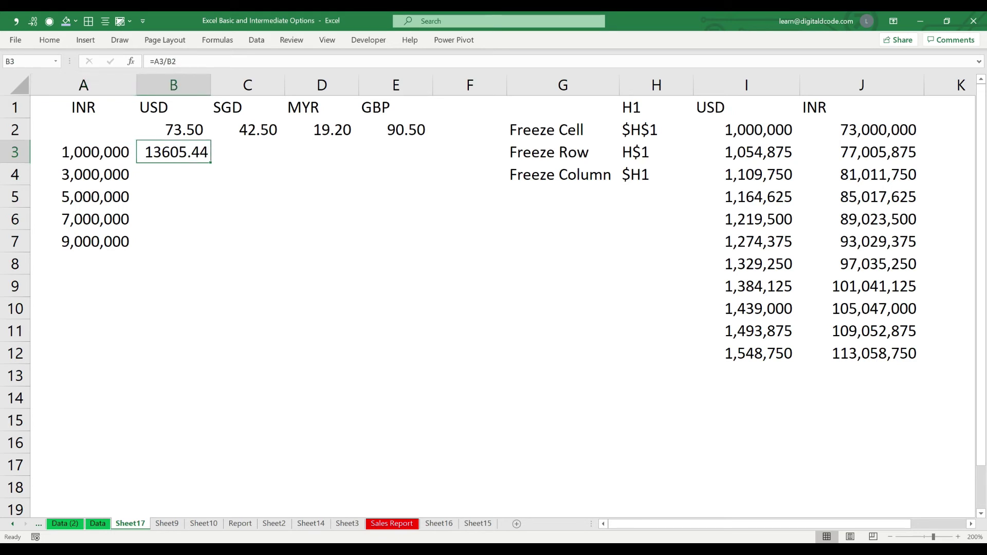
Step: Copy the USD conversion formula from B3 into the whole conversion range B3:E7
key(ctrl+c)
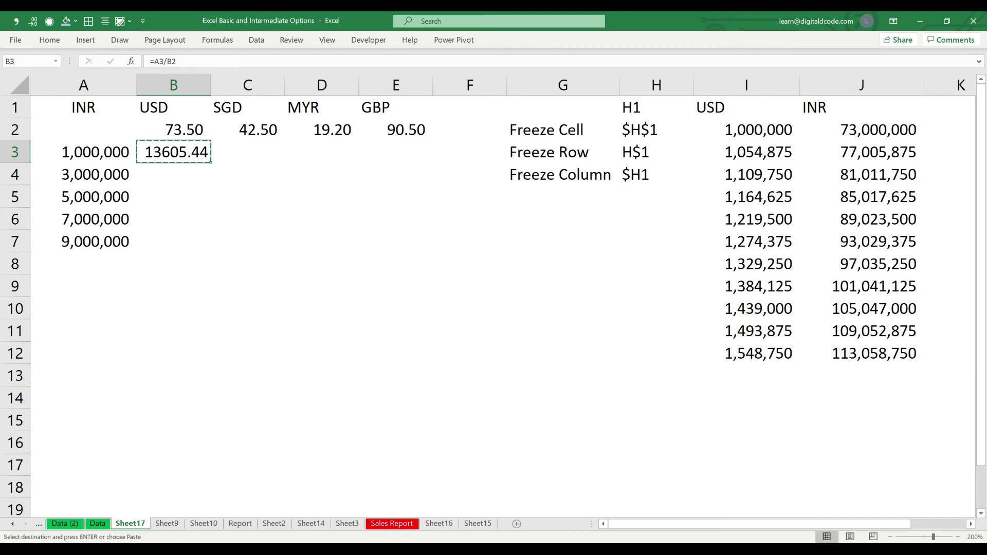
drag(174, 152, 401, 241)
key(Return)
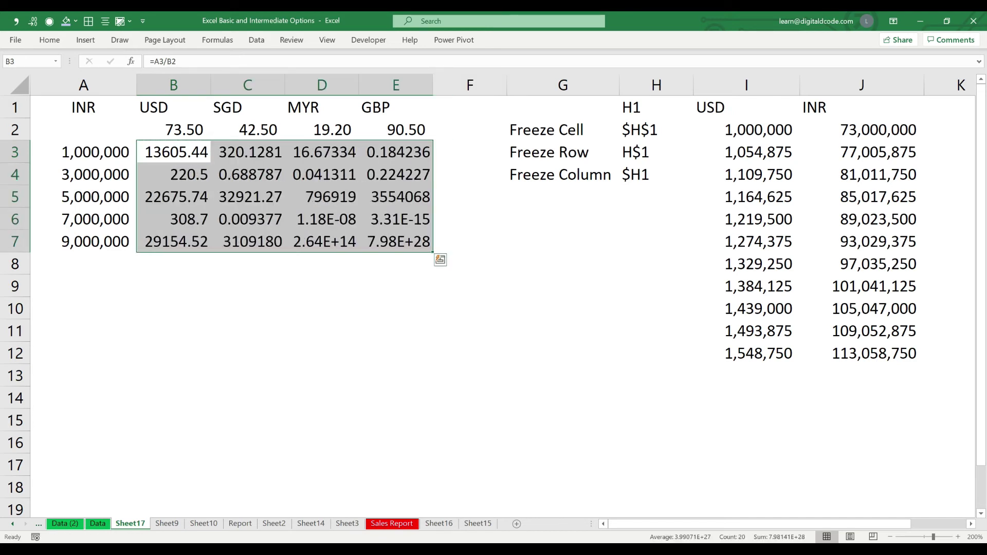
Step: Format the converted amounts in B3:E7 as numbers with thousands separators and no decimal places
key(ctrl+shift+1)
key(ctrl+z)
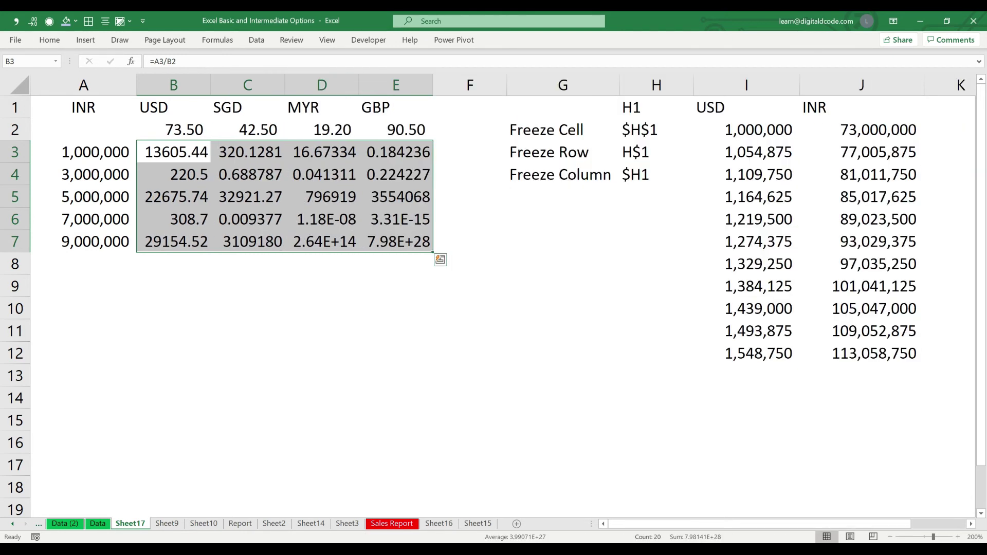
key(ctrl+y)
key(ctrl+z)
key(ctrl+y)
click(33, 21)
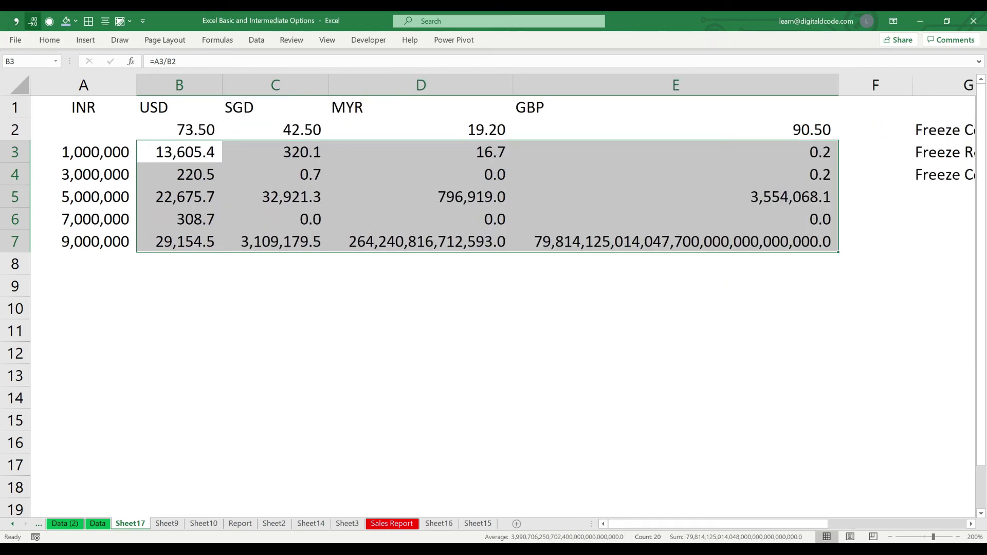
click(32, 21)
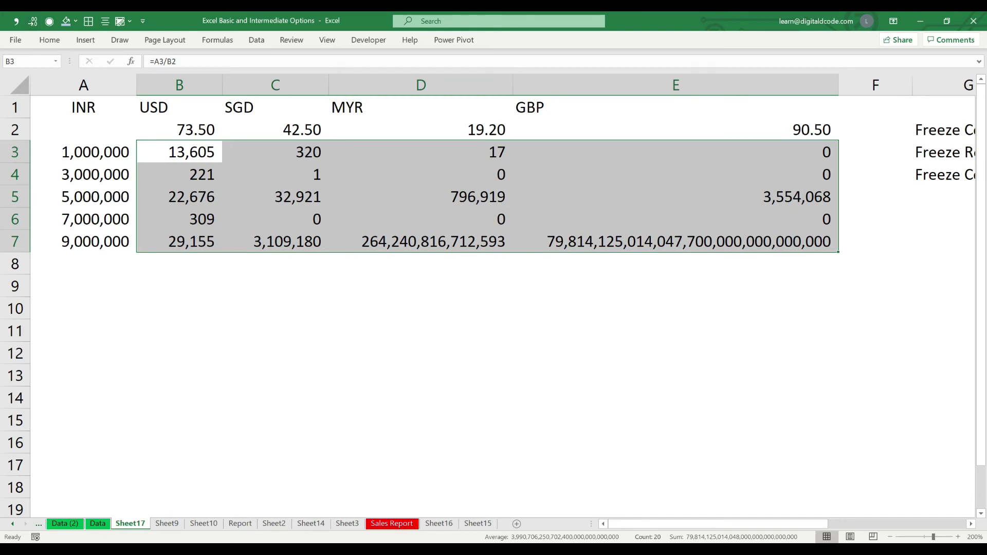
Step: Examine which cells the copied formulas in E7, D7 and C7 refer to, leaving each formula unedited
click(675, 242)
key(F2)
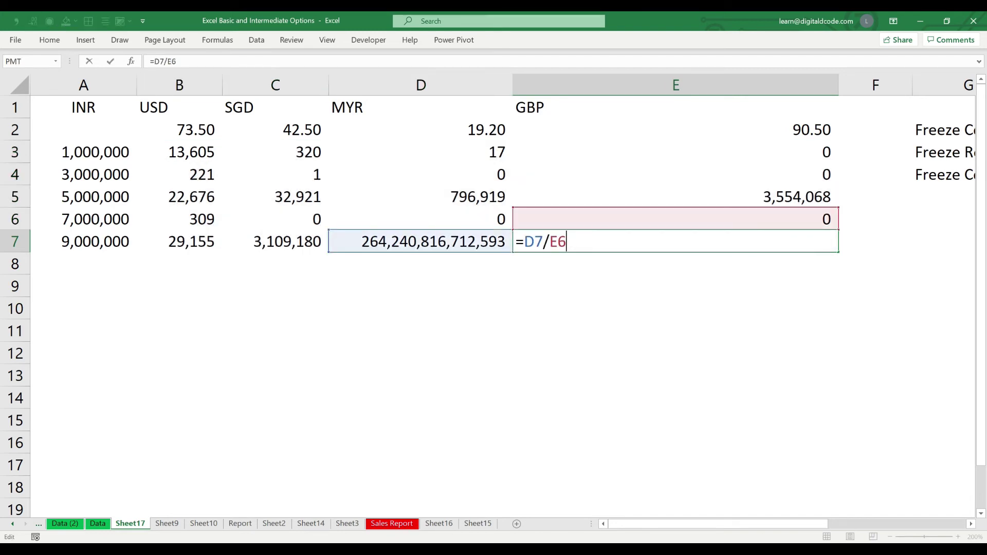
key(Escape)
key(Left)
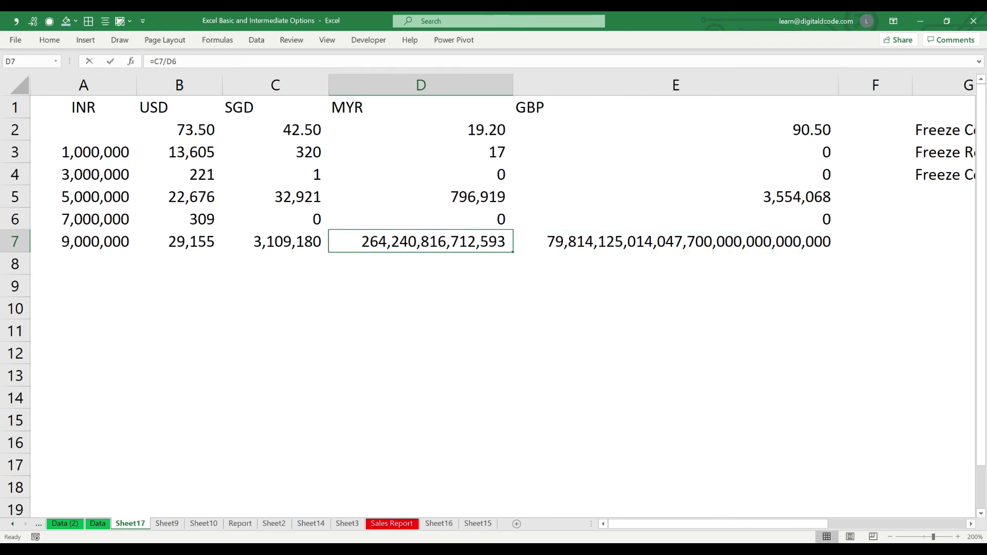
key(F2)
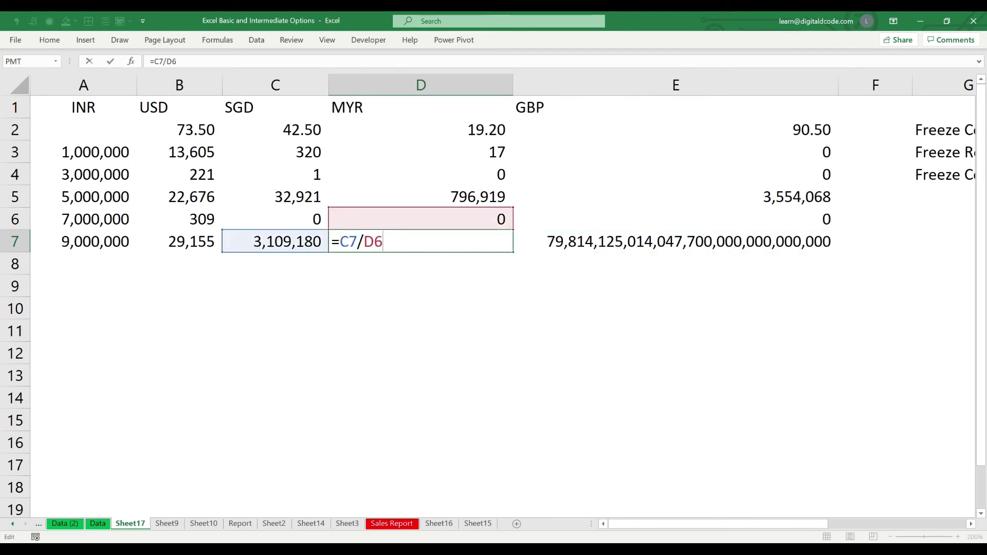
key(Escape)
key(Left)
key(F2)
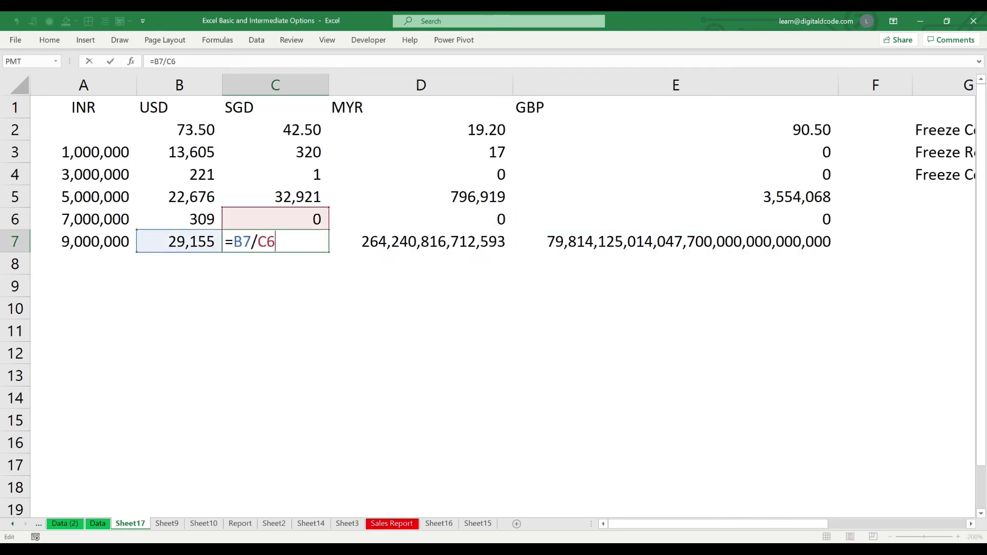
key(Escape)
Step: Inspect the USD column formulas in B3, B4 and B5 to see how their references shift down the rows
key(Up)
key(Up)
key(Up)
key(Up)
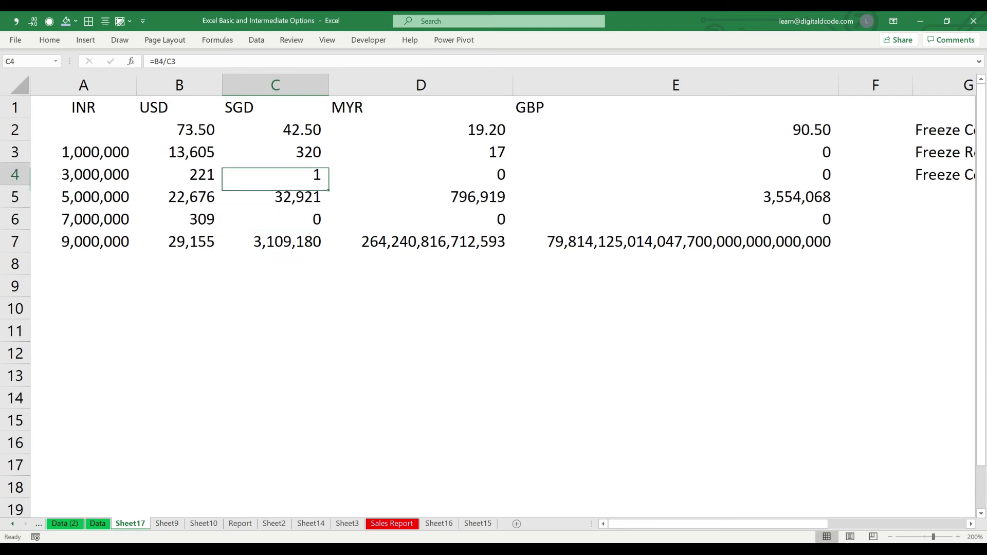
key(Left)
key(F2)
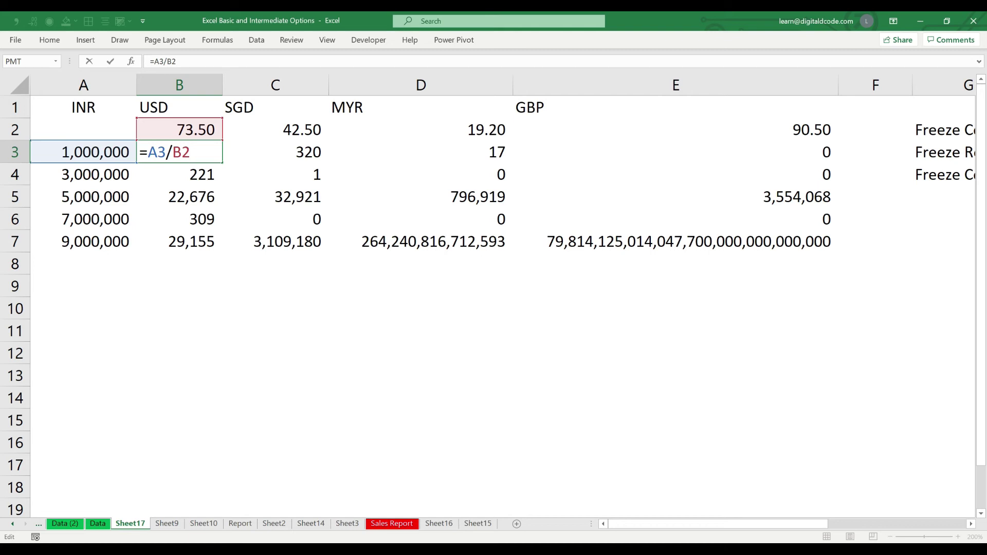
key(ctrl+Return)
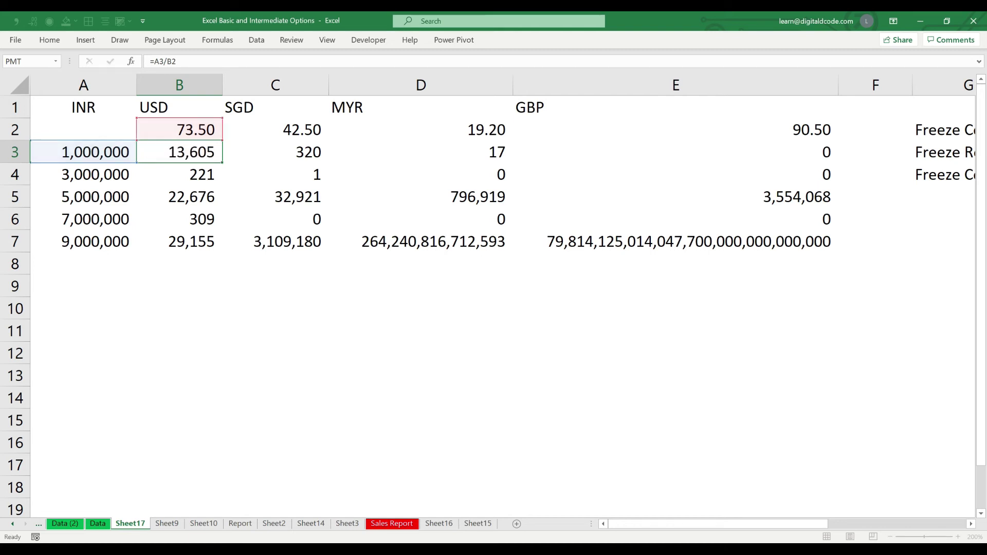
key(Down)
key(F2)
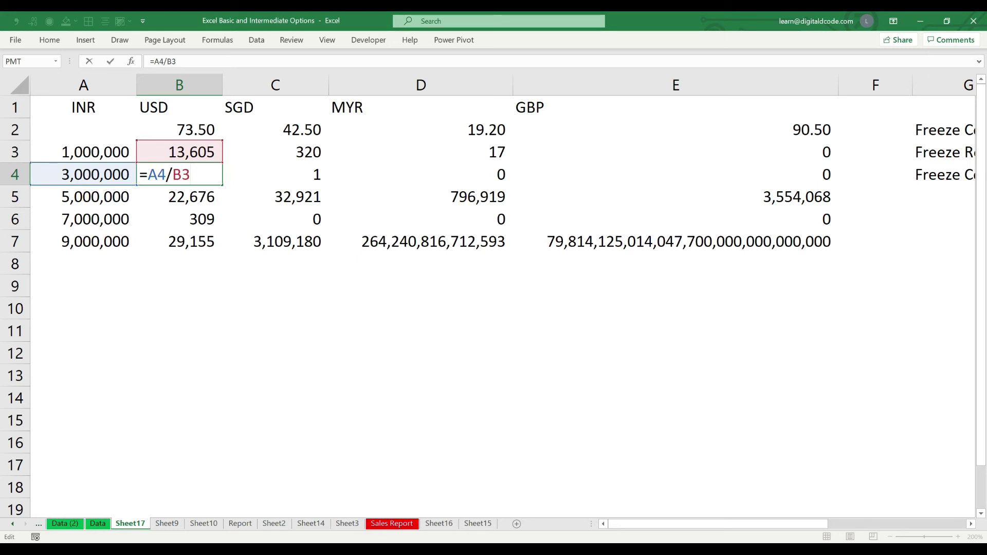
key(ctrl+Return)
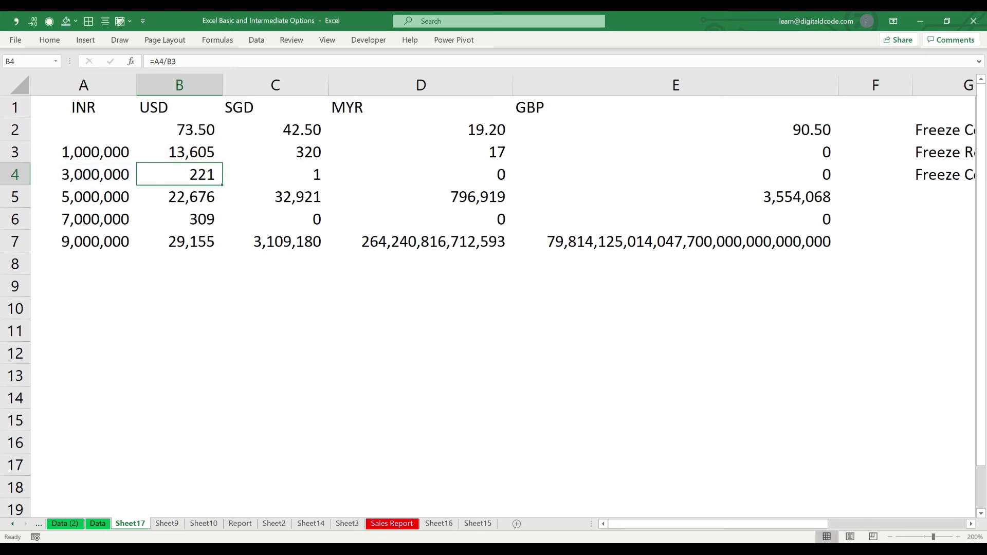
key(Down)
key(F2)
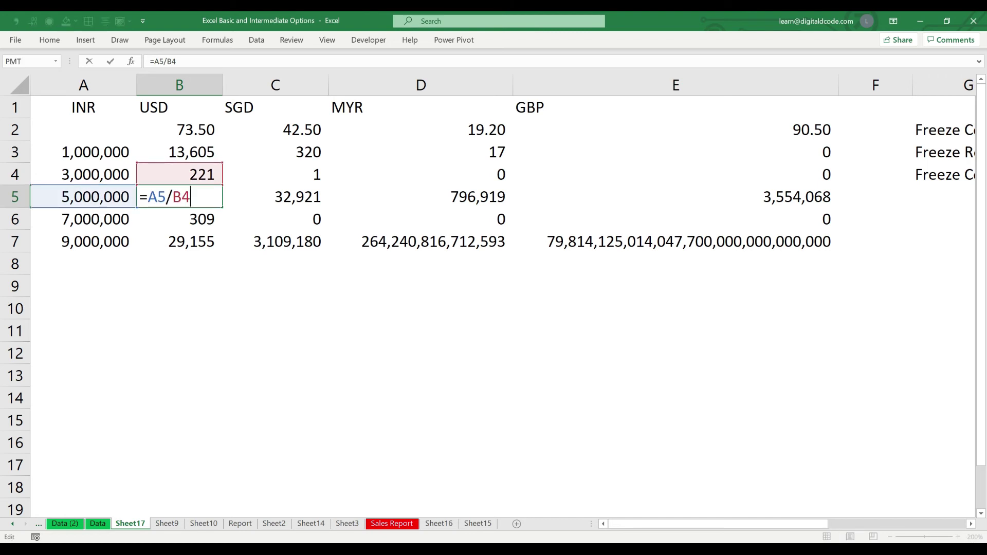
key(ctrl+Return)
Step: Inspect the row 3 formulas from B3 through E3 to see how their references shift across the columns
key(Up)
key(Up)
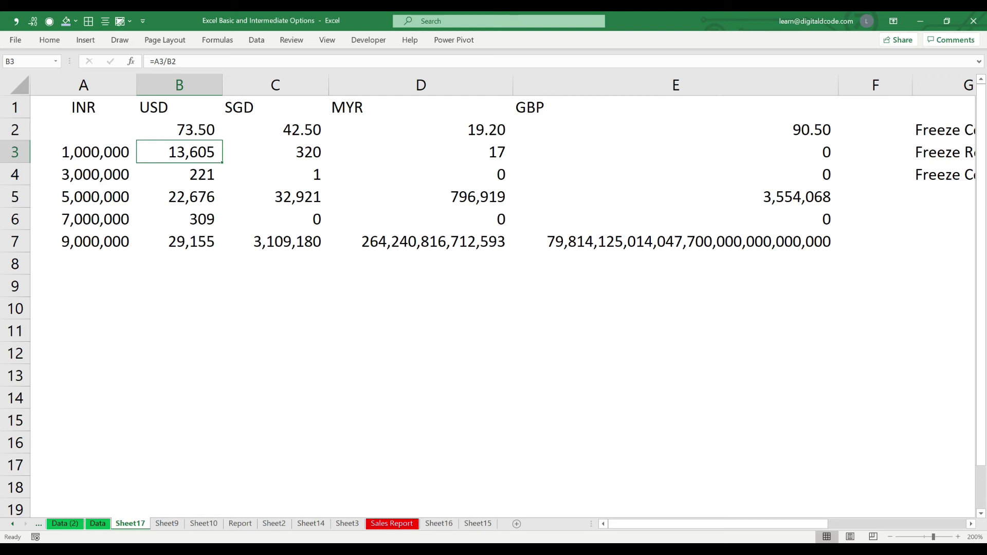
key(Right)
key(Left)
key(F2)
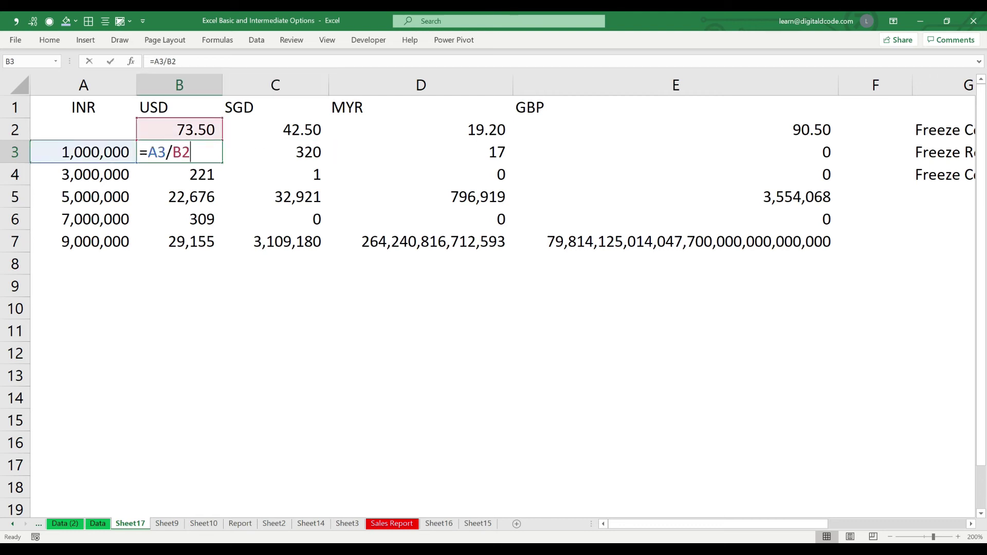
key(Tab)
key(F2)
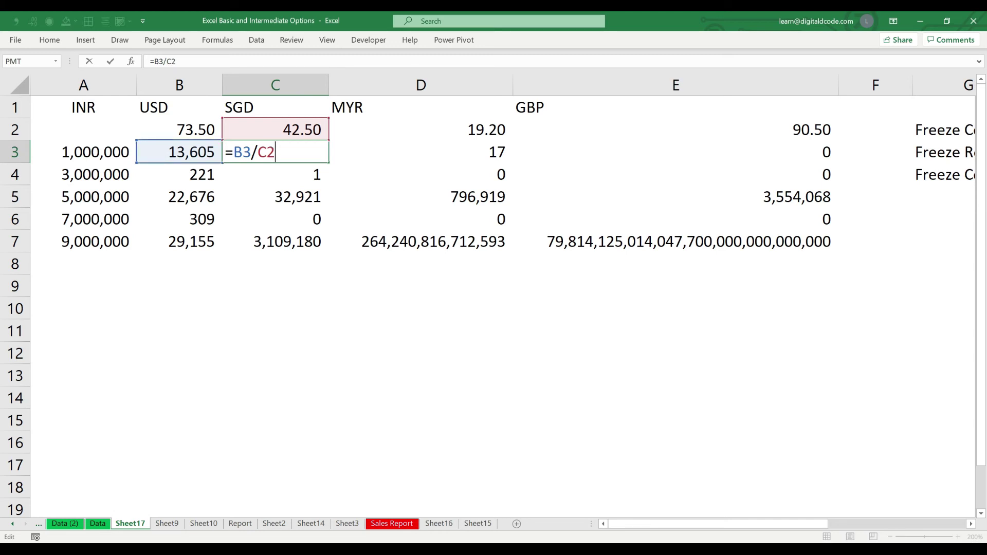
key(Escape)
key(Right)
key(F2)
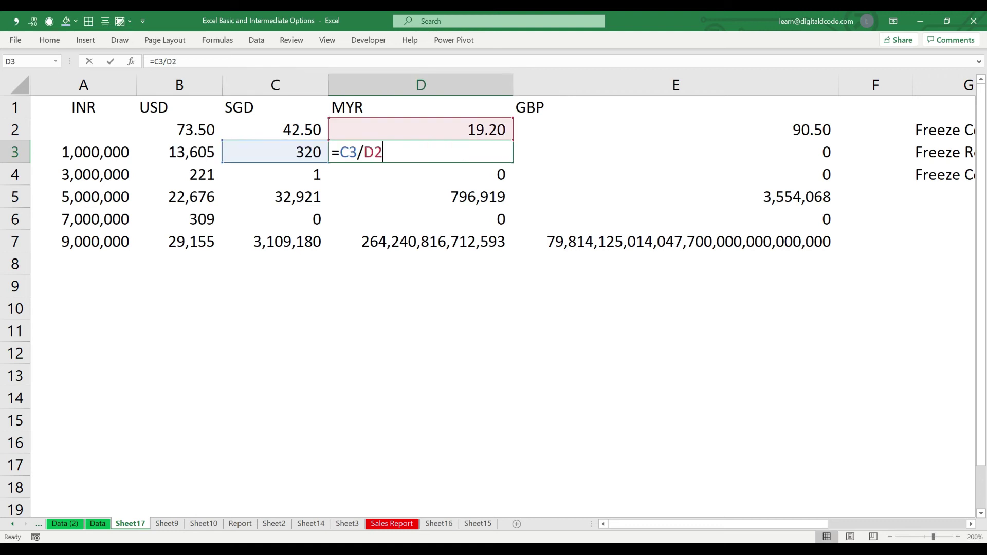
key(Escape)
key(Right)
key(F2)
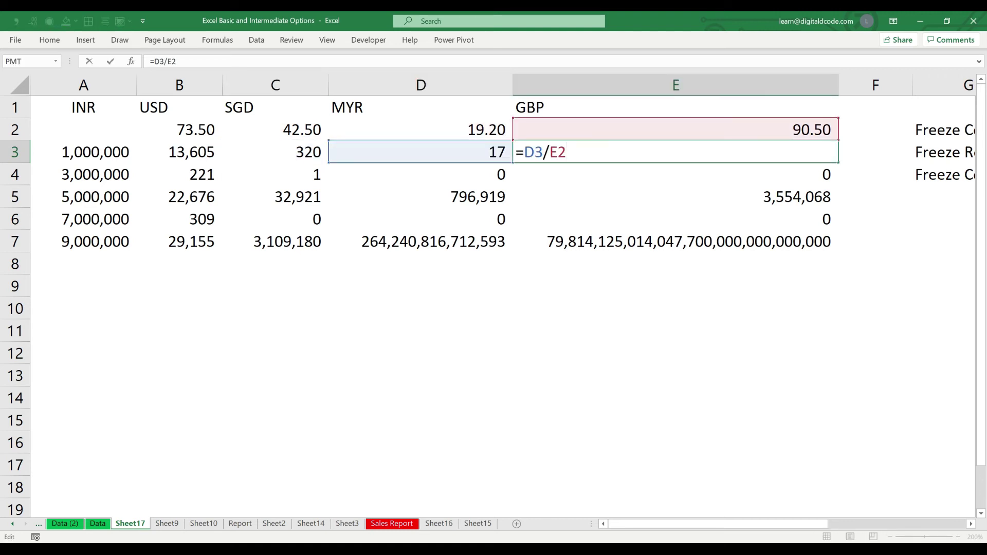
key(Escape)
Step: Clear all conversion formulas from B3:E7
key(Home)
key(Right)
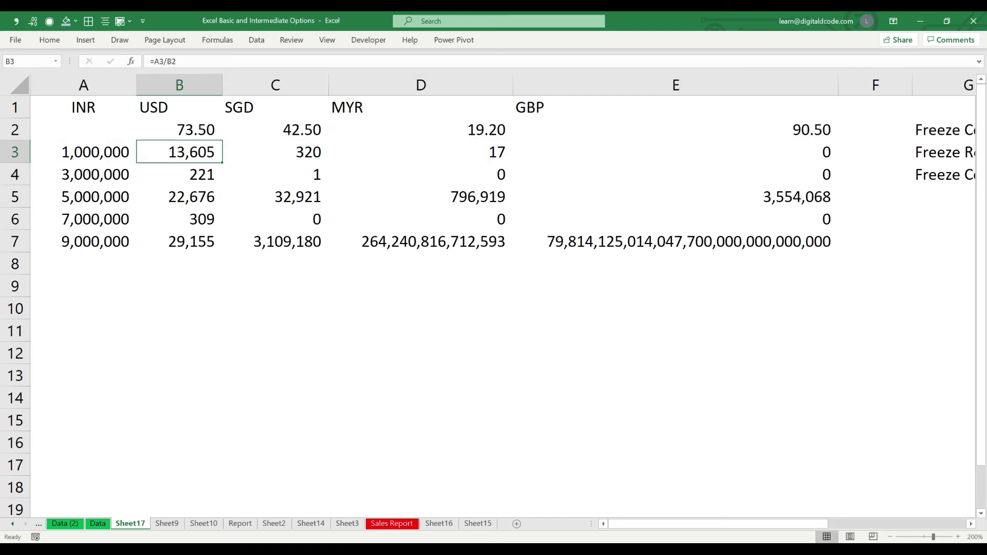
key(ctrl+shift+Right)
key(ctrl+shift+Down)
key(Delete)
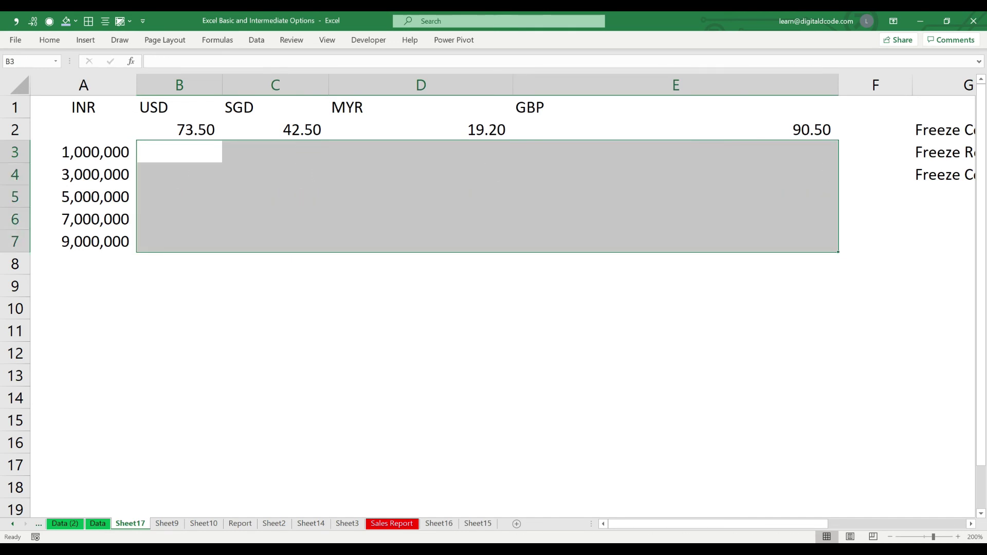
Step: AutoFit the column widths of the currency conversion table in columns A to E
key(ctrl+a)
key(alt+h)
key(o)
key(i)
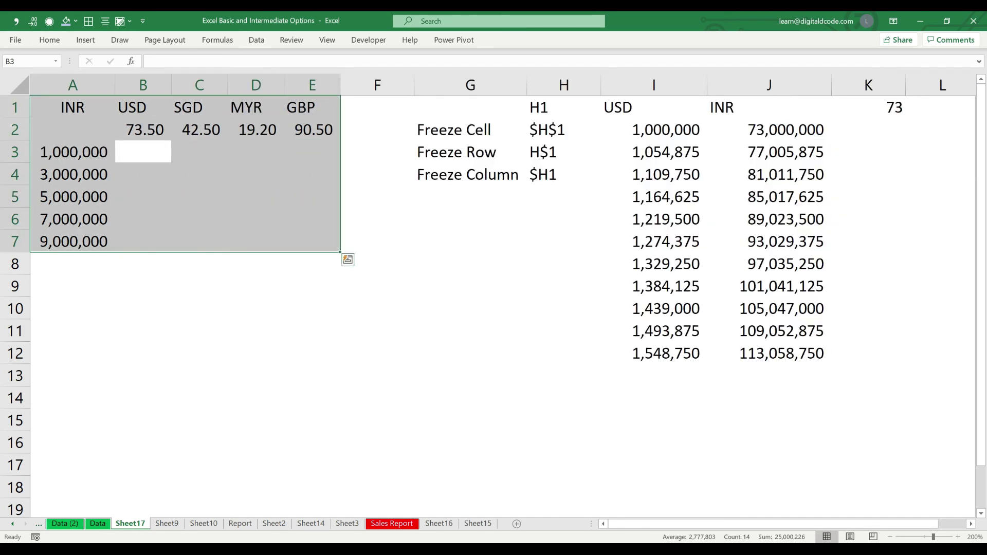
Step: Widen columns B to E equally, beyond their fitted widths, and select cell B3
key(Left)
key(Up)
drag(143, 86, 369, 85)
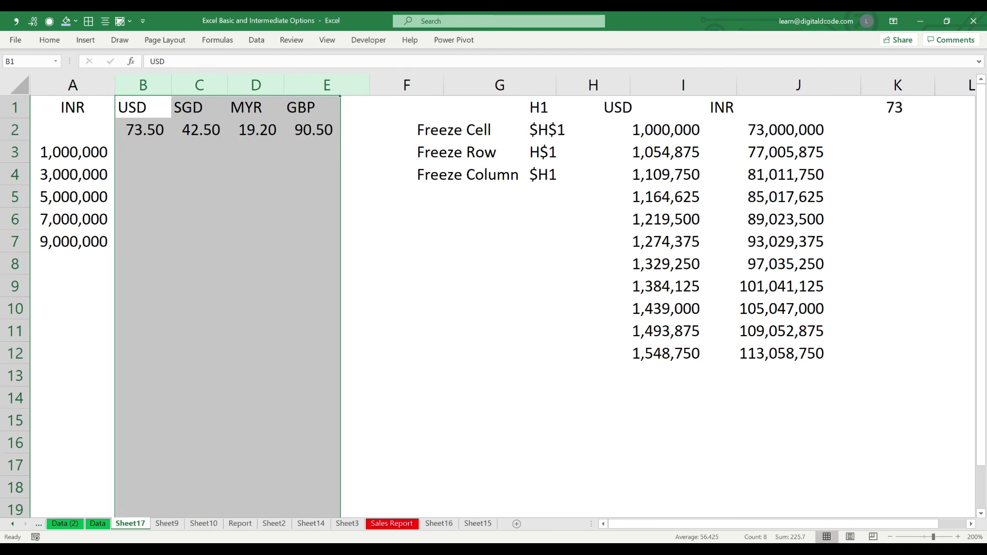
click(243, 219)
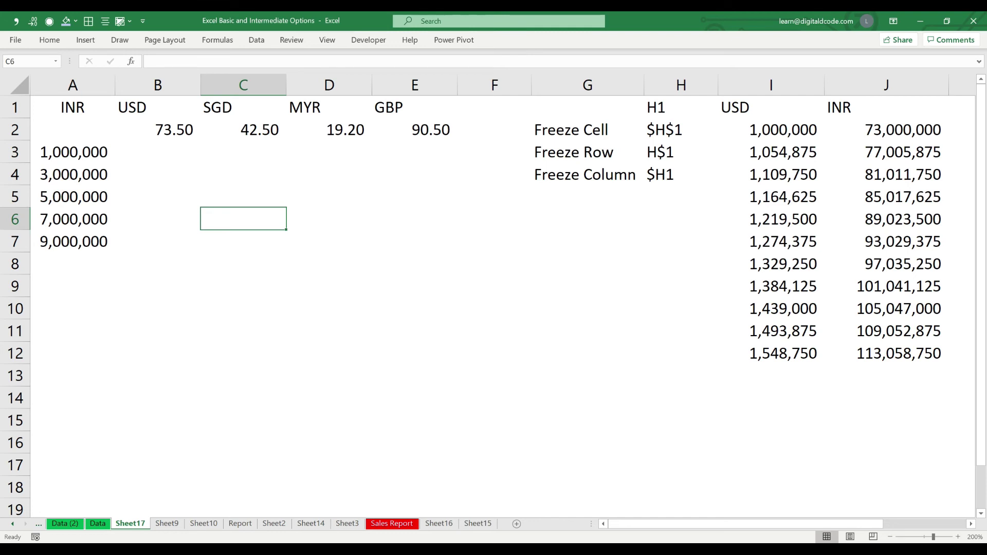
click(159, 152)
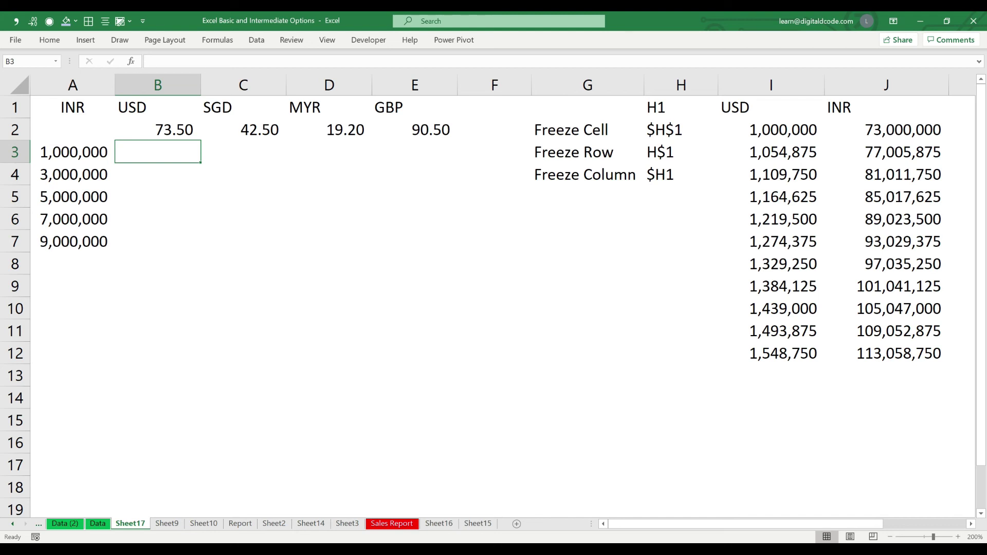
Step: Fill the whole of column A, which holds the INR amounts, with light blue
drag(72, 107, 414, 243)
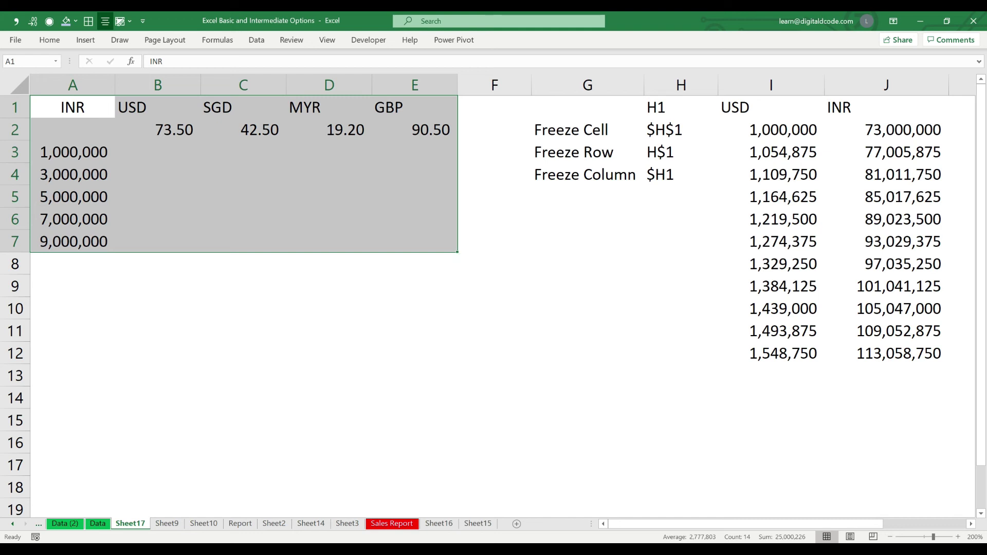
drag(72, 107, 73, 242)
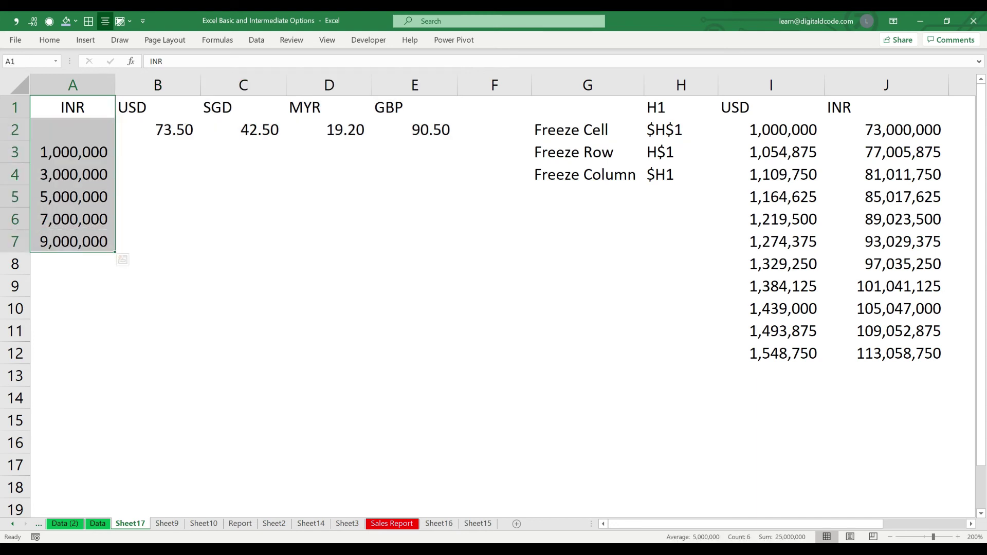
click(73, 85)
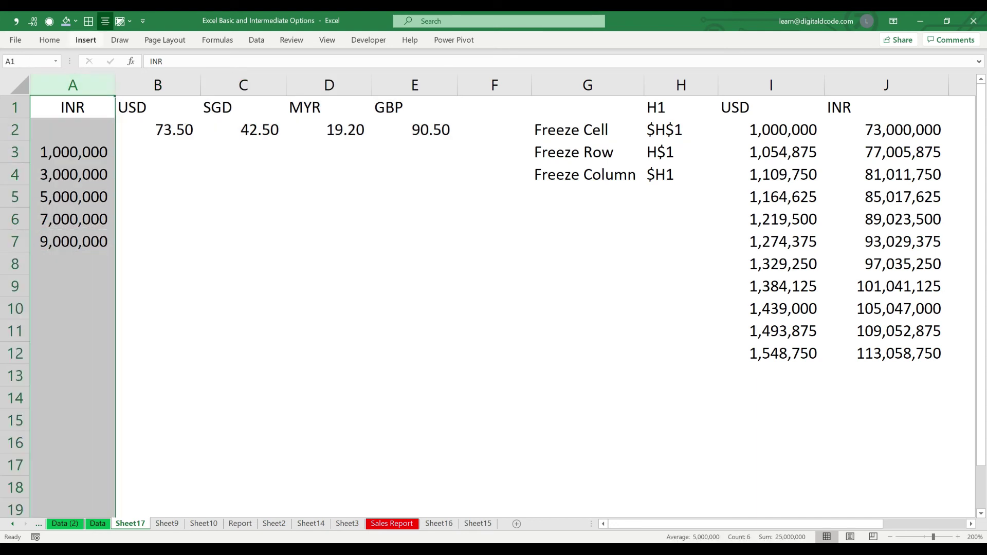
click(66, 21)
click(328, 285)
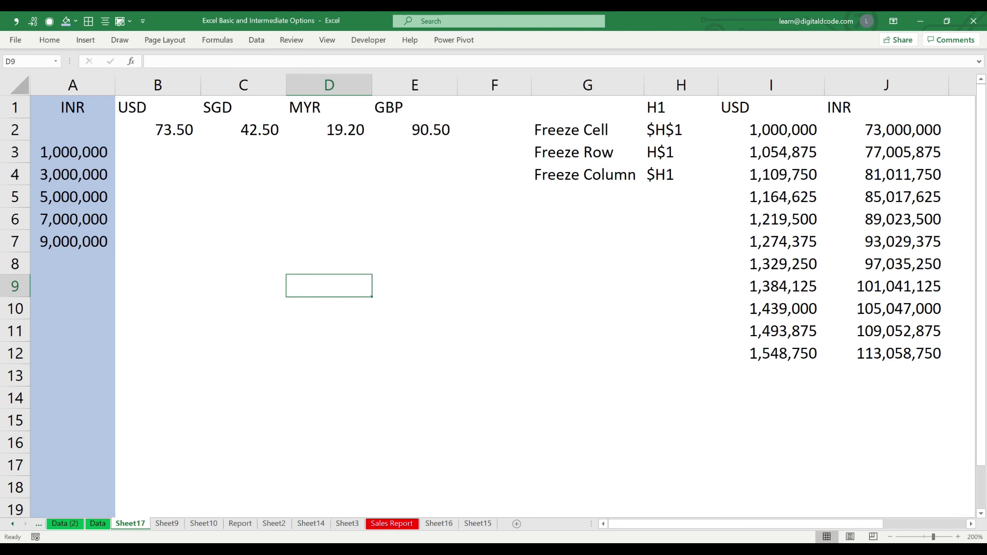
Step: Fill the whole of row 2, which holds the exchange rates, with light orange, and select column A
click(15, 152)
click(15, 129)
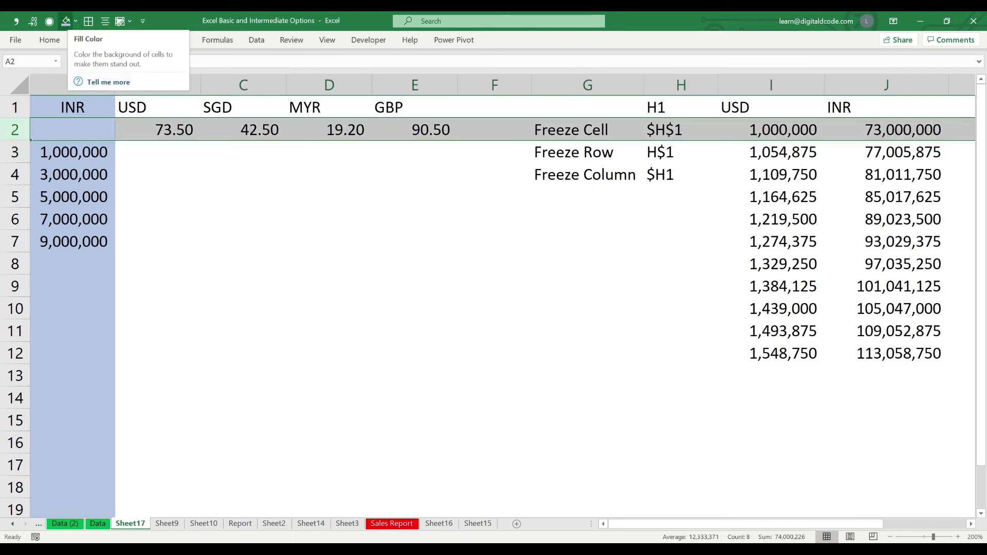
click(66, 21)
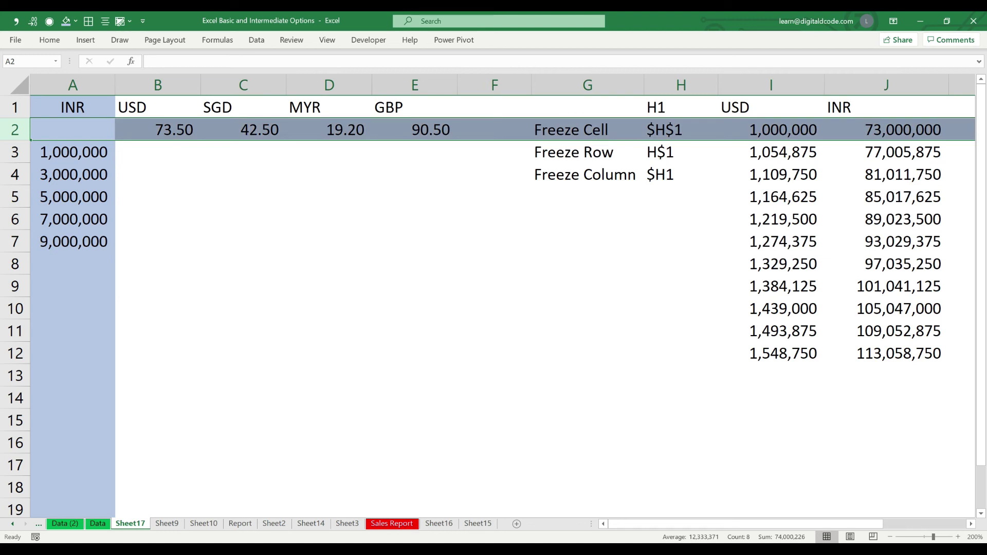
click(76, 22)
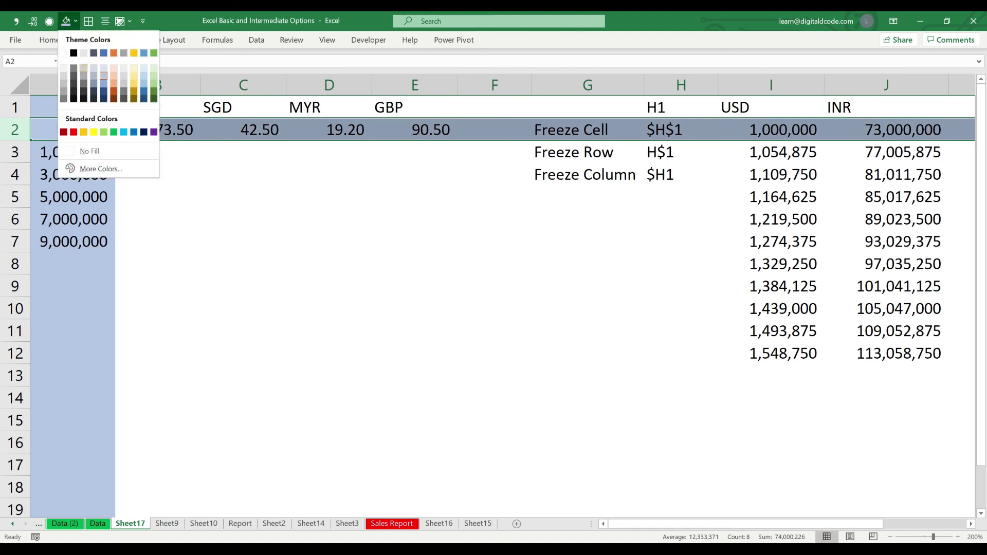
click(113, 83)
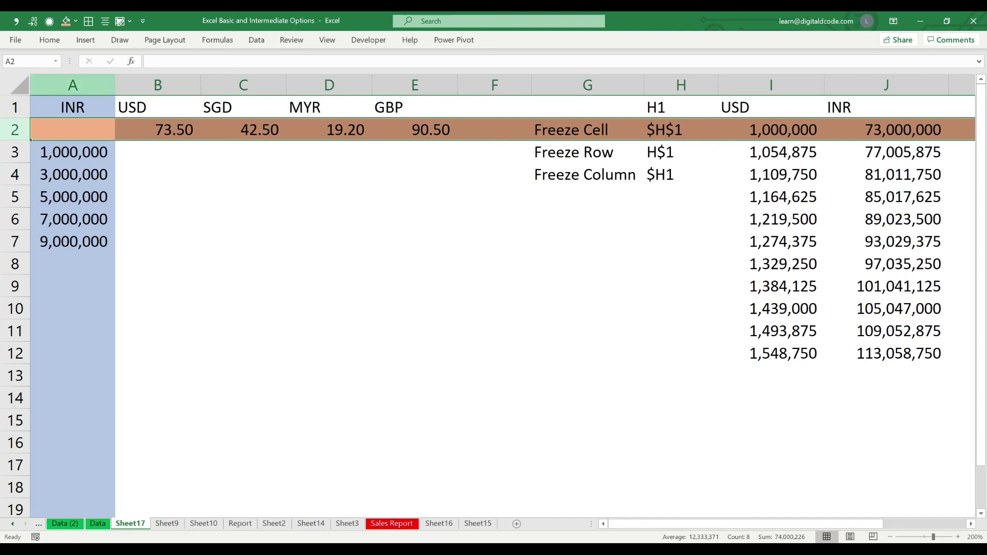
click(73, 85)
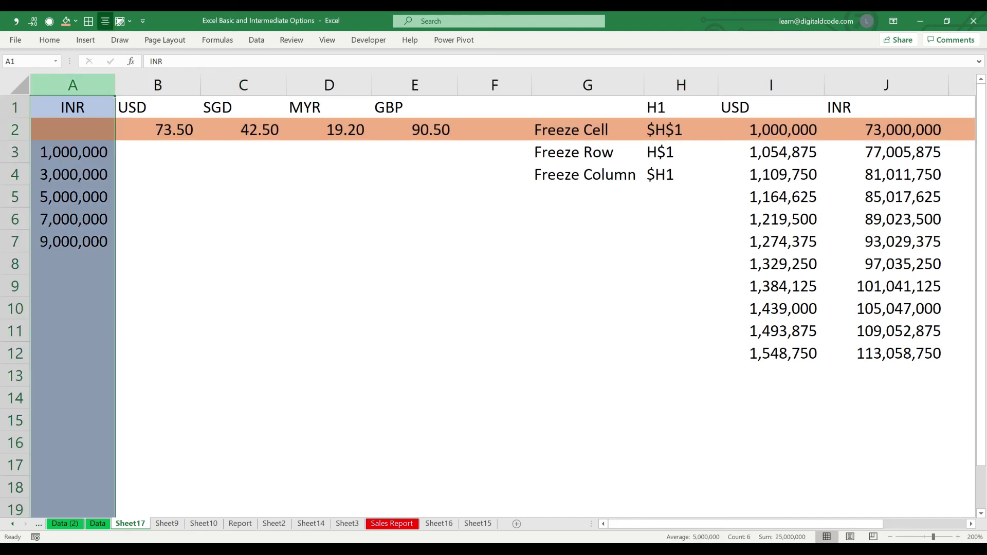
Step: Enter the formula =A3/B2 in cell B3 to convert the first INR amount to USD
click(15, 130)
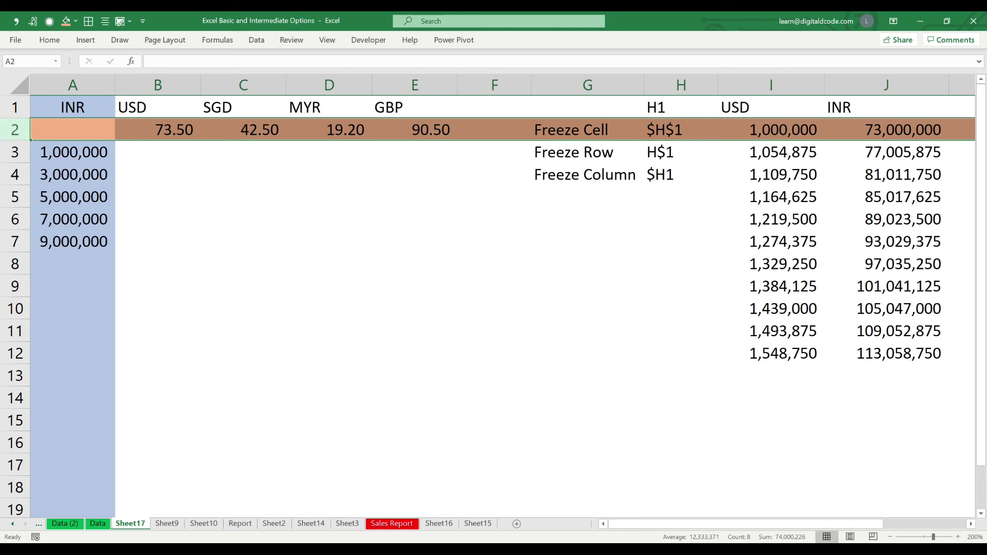
click(157, 152)
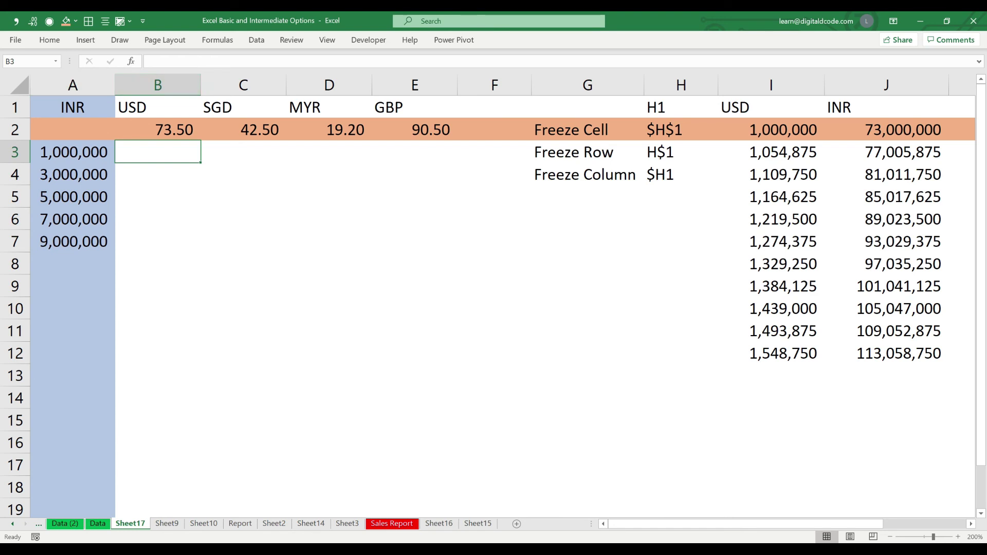
text(=A3*)
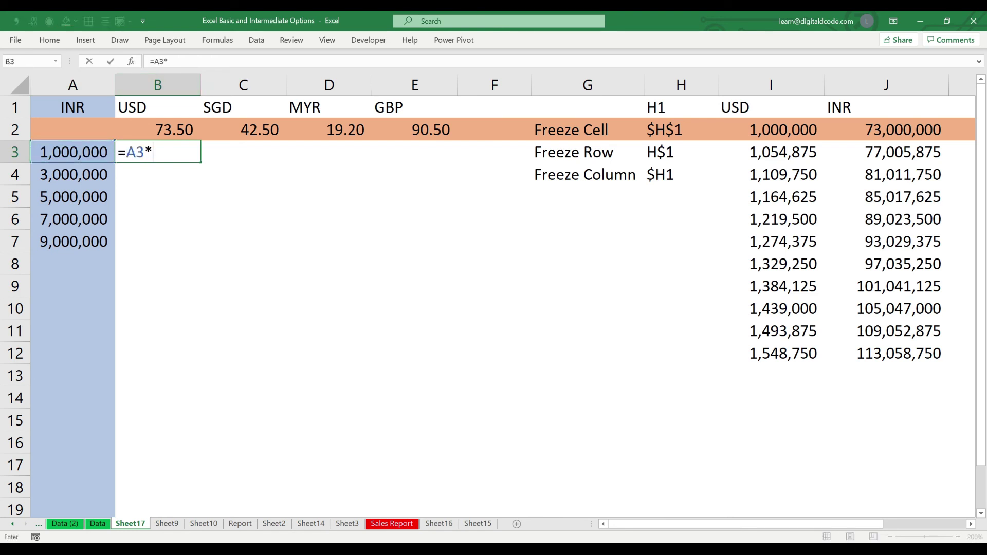
key(BackSpace)
text(/B2)
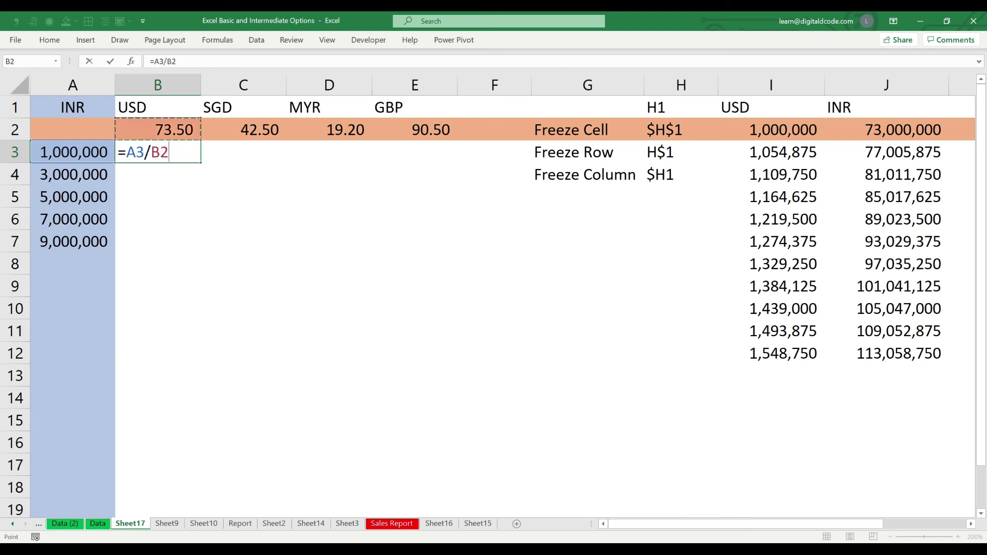
key(Return)
key(Up)
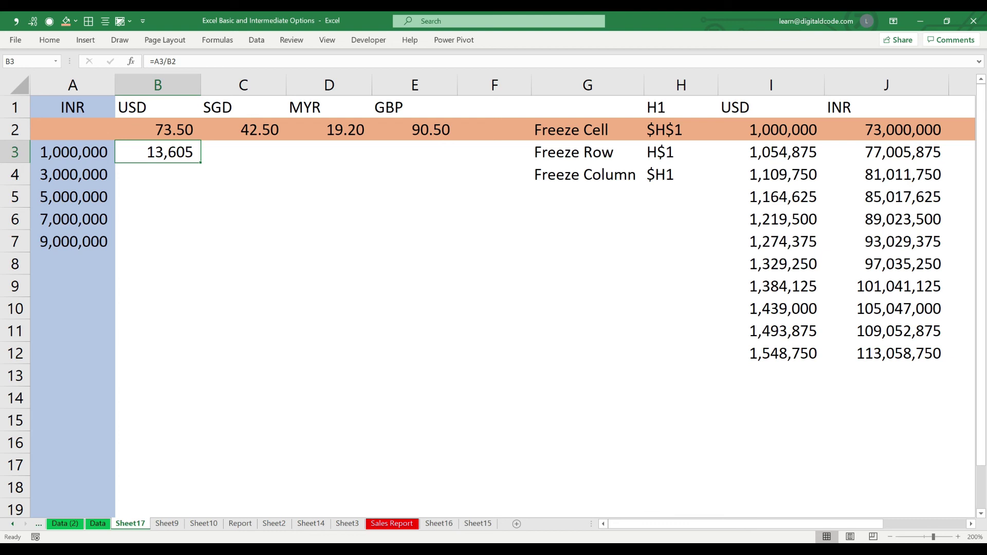
Step: Freeze column A and row 2 in the B3 formula so it reads =$A3/B$2
key(F2)
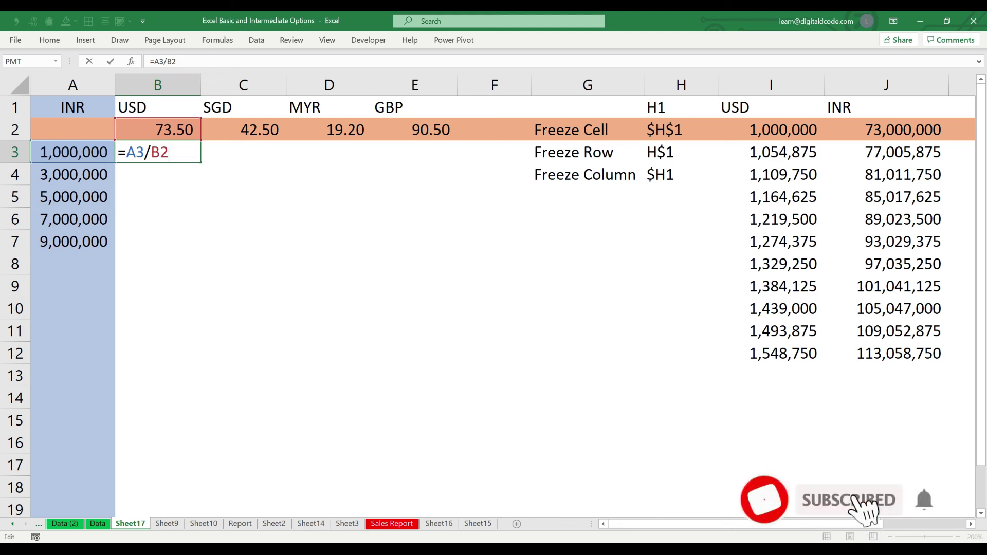
click(127, 152)
text($)
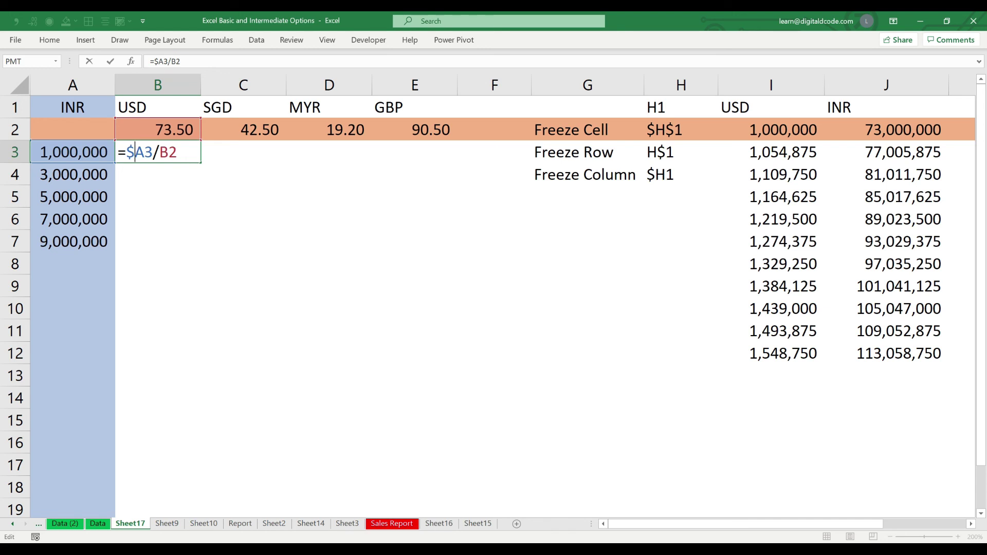
click(169, 153)
text($)
key(Return)
key(Up)
Step: Copy the formula from B3 across the whole conversion range B3:E7
key(ctrl+c)
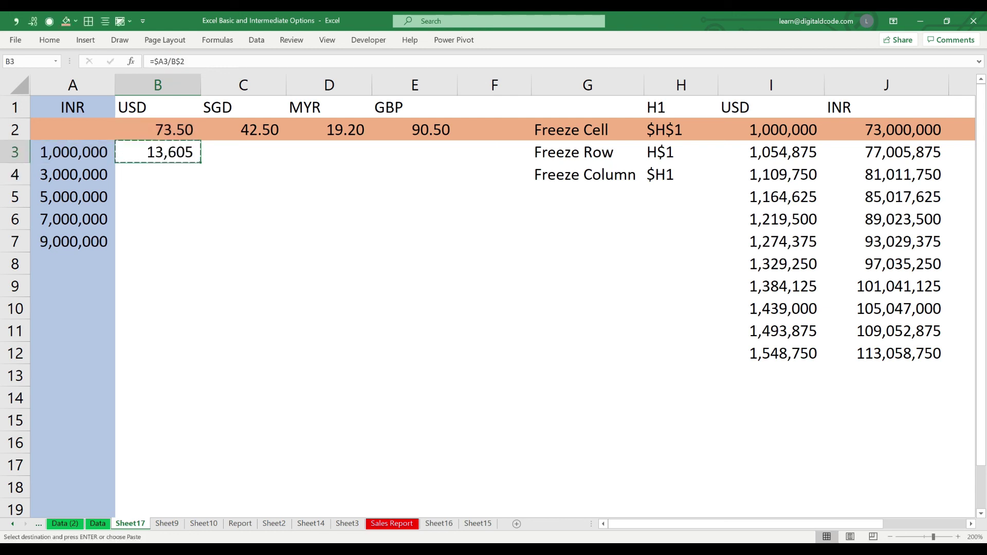
key(shift+Down)
key(shift+Down)
key(shift+Down)
key(shift+Down)
key(shift+Right)
key(shift+Right)
key(shift+Right)
key(Return)
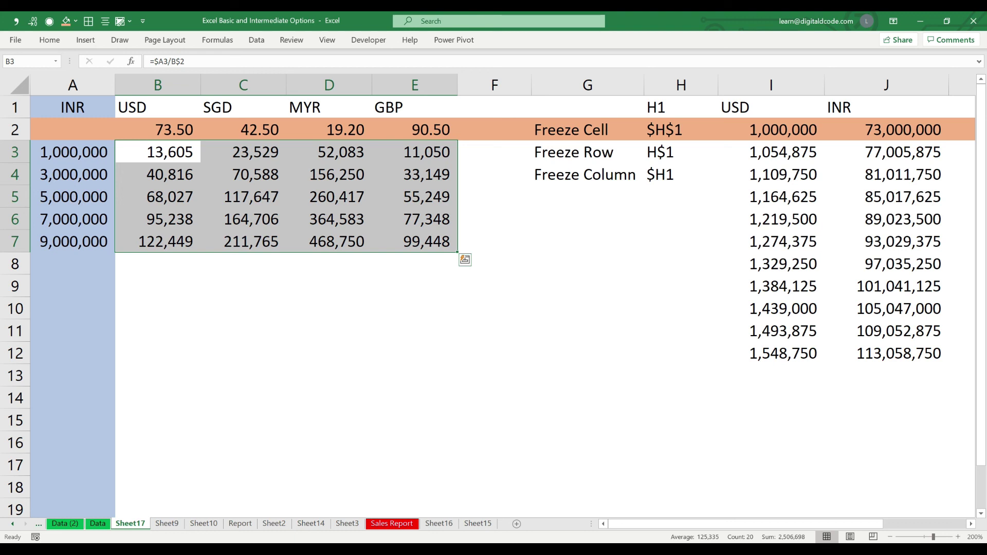
Step: Copy the conversion table A1:E7 to A10 and clear the converted amounts in B12:E16 of the copy
drag(73, 107, 431, 241)
key(ctrl+c)
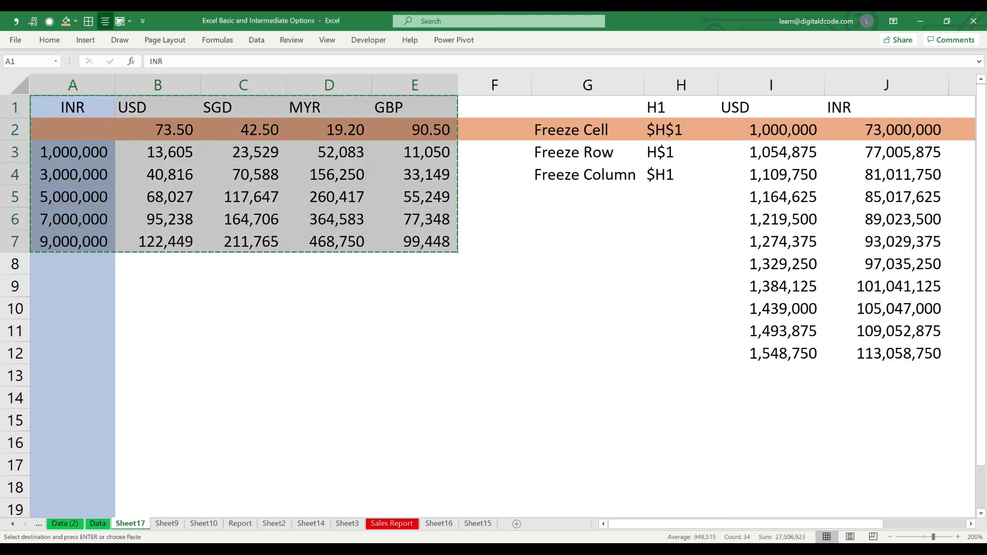
click(73, 308)
key(ctrl+v)
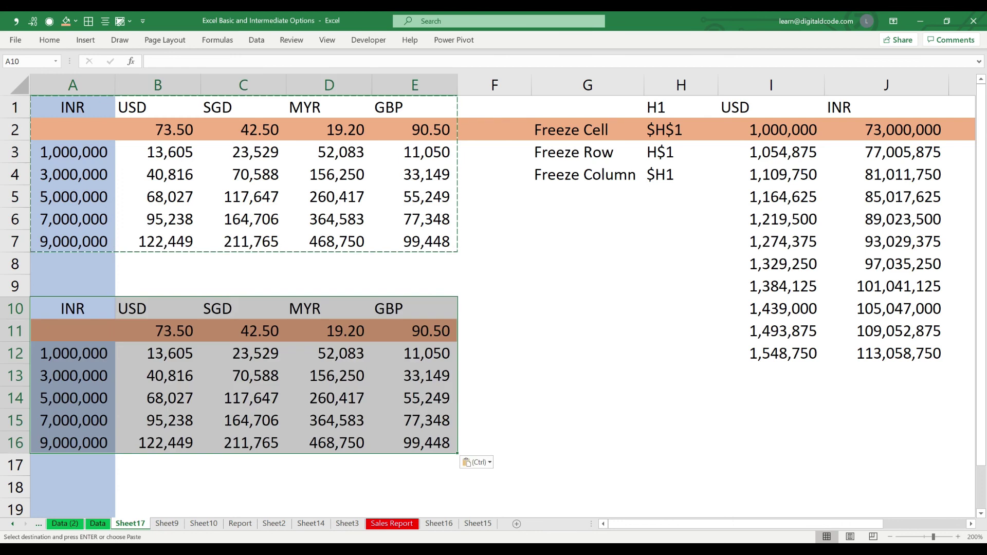
drag(158, 354, 421, 443)
key(Delete)
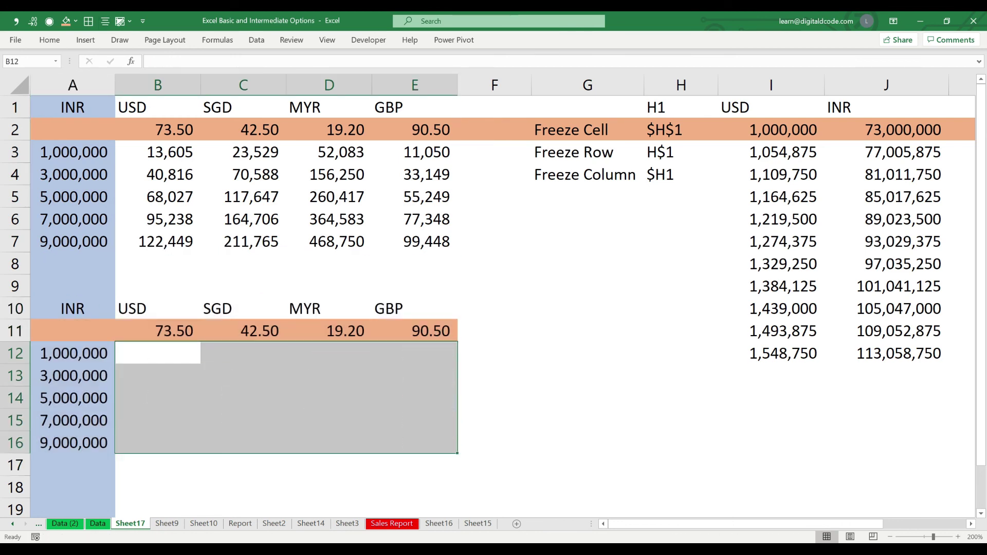
Step: Enter the formula =A12/B11 in cell B12 of the second table
click(157, 353)
text(=)
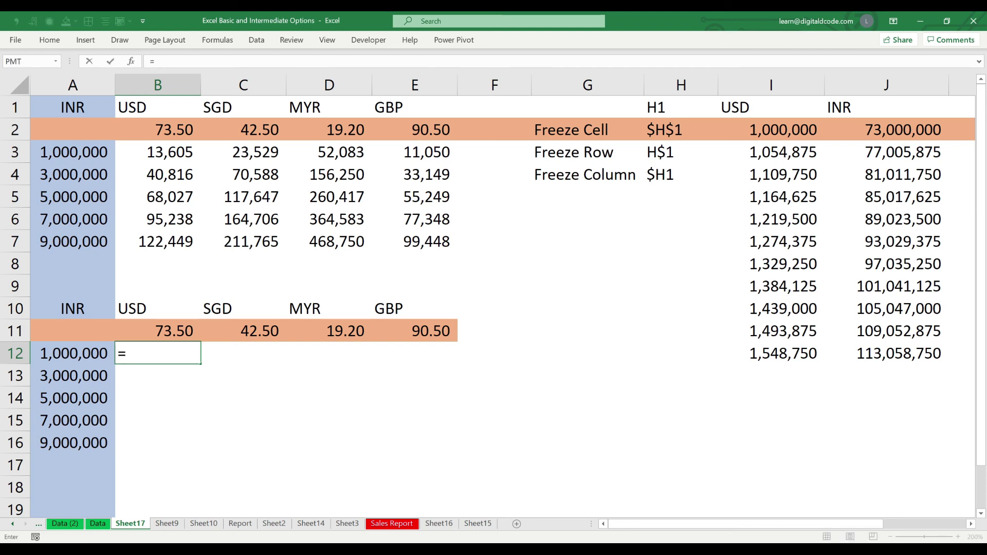
key(Left)
text(/)
key(Up)
key(Return)
key(Up)
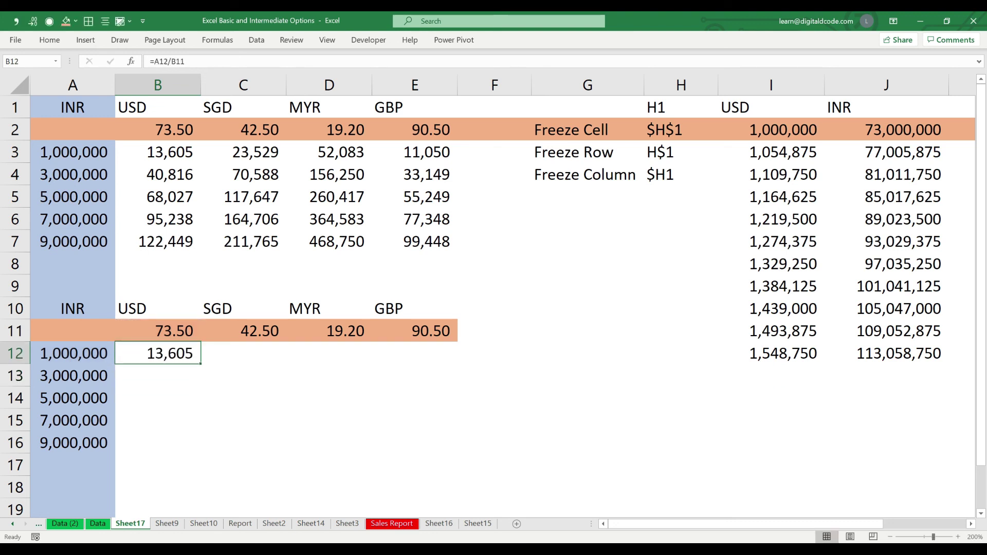
Step: Freeze column A and row 11 in the B12 formula so it reads =$A12/B$11
drag(72, 309, 72, 465)
click(73, 85)
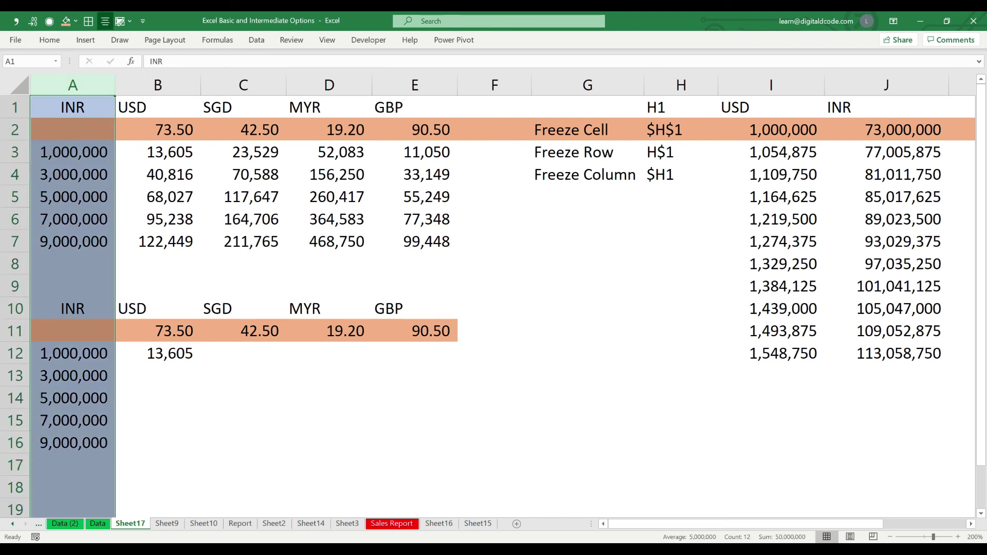
click(15, 331)
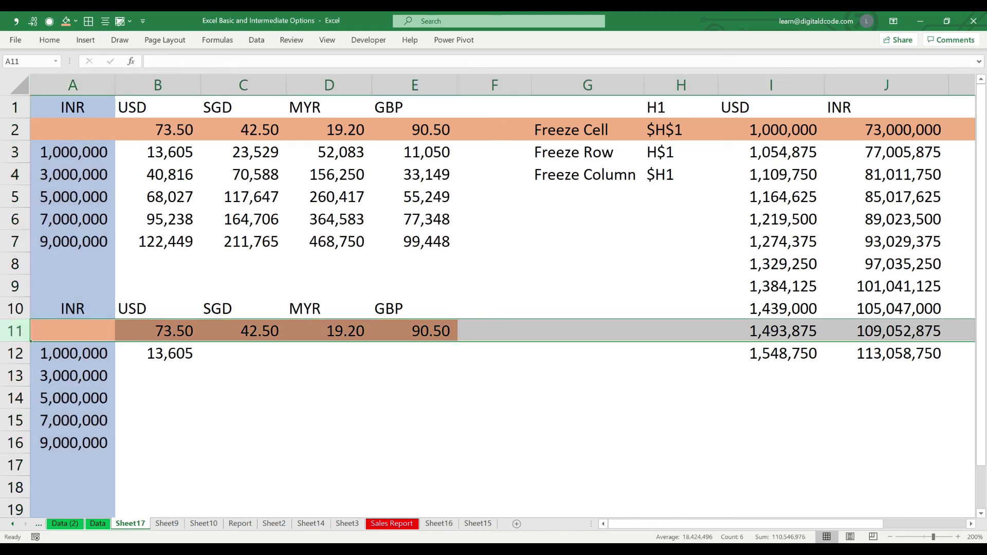
click(158, 354)
key(F2)
key(Home)
key(Right)
text($)
key(Right)
key(Right)
key(Right)
key(Right)
key(Right)
text($)
key(ctrl+Return)
Step: Copy the formula from B12 across the second table's conversion range B12:E16
key(ctrl+c)
key(shift+Down)
key(shift+Down)
key(shift+Down)
key(shift+Down)
key(shift+Right)
key(shift+Right)
key(shift+Right)
key(shift+Right)
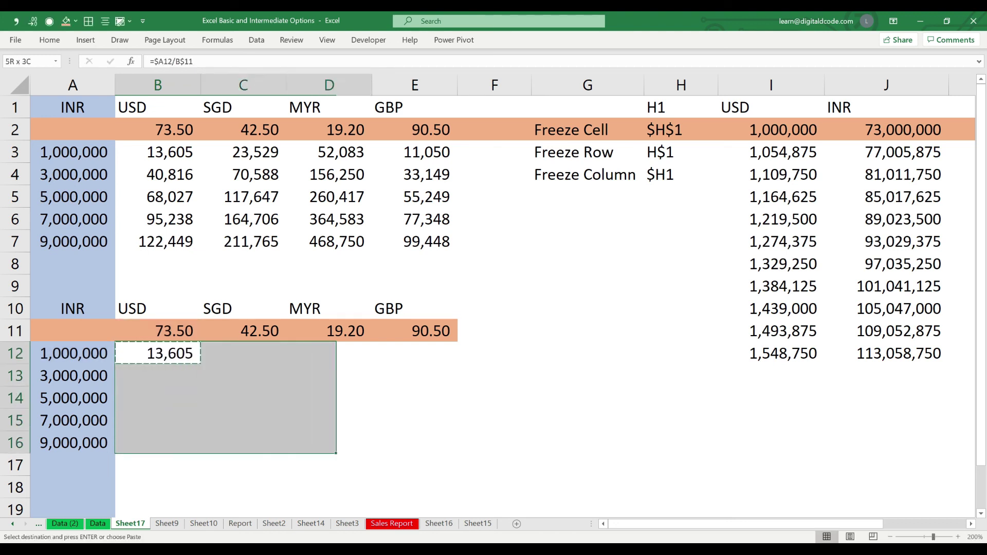
key(shift+Left)
key(Return)
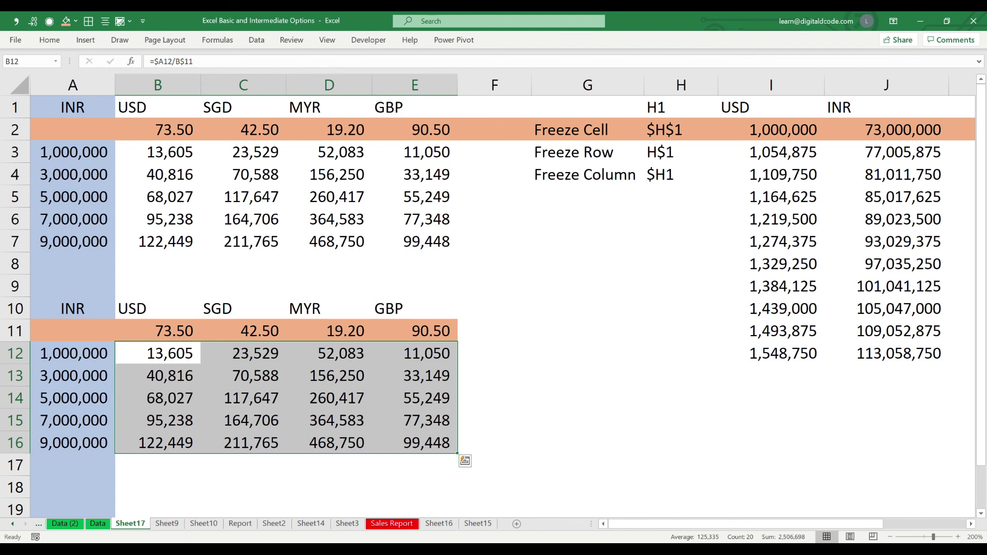
Step: Examine the copied formulas cell by cell from B13 to E16 for their frozen column and row references, then return to A1
key(Down)
key(F2)
key(Tab)
key(F2)
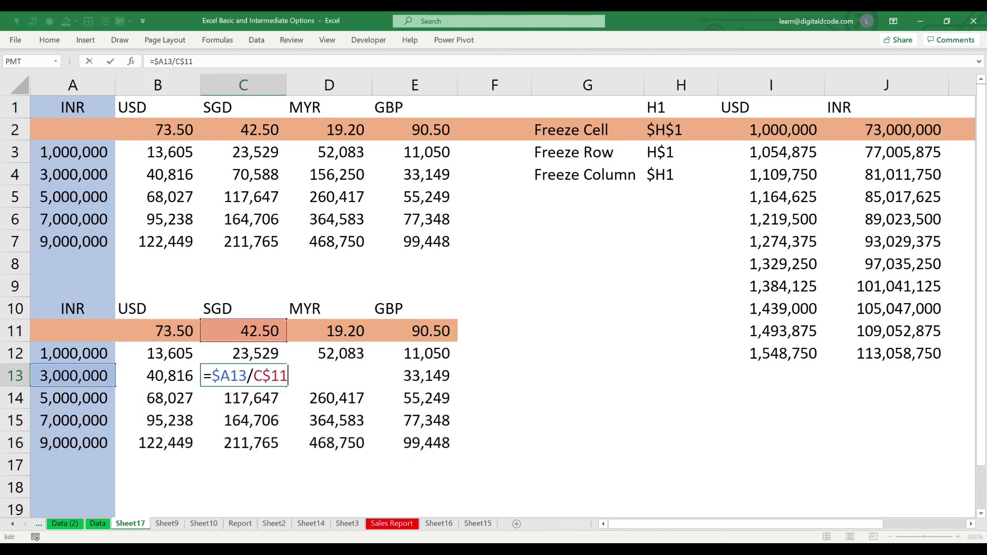
key(Return)
key(F2)
key(Return)
key(F2)
key(Tab)
key(F2)
key(Return)
key(F2)
key(Tab)
key(F2)
key(Return)
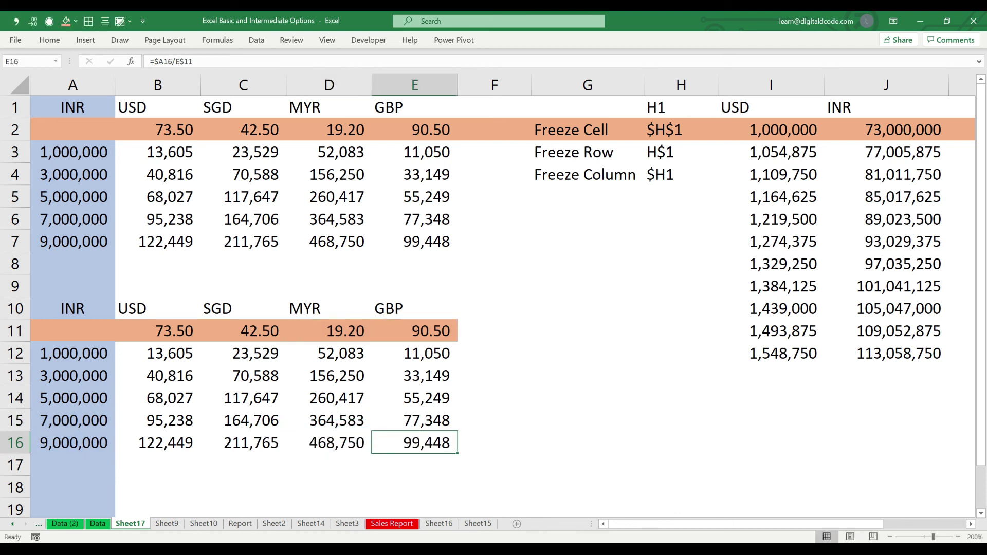
key(ctrl+Home)
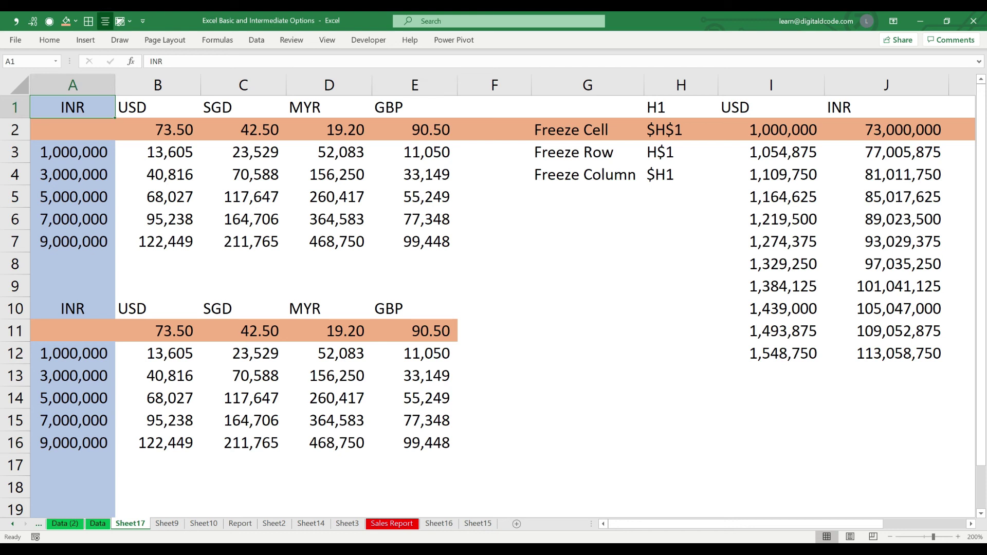